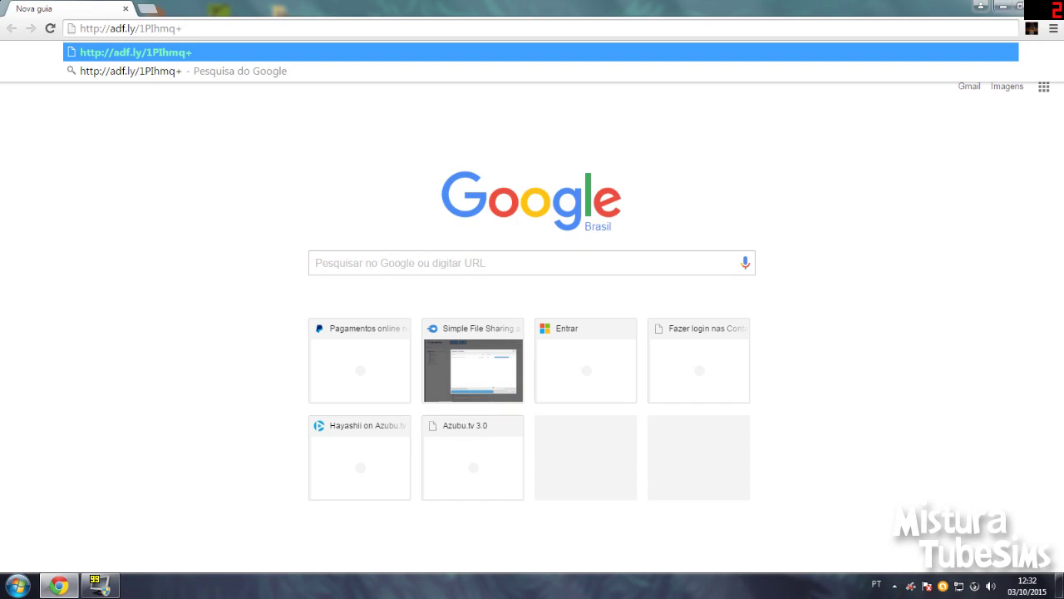
{"action": "key", "text": "BackSpace"}
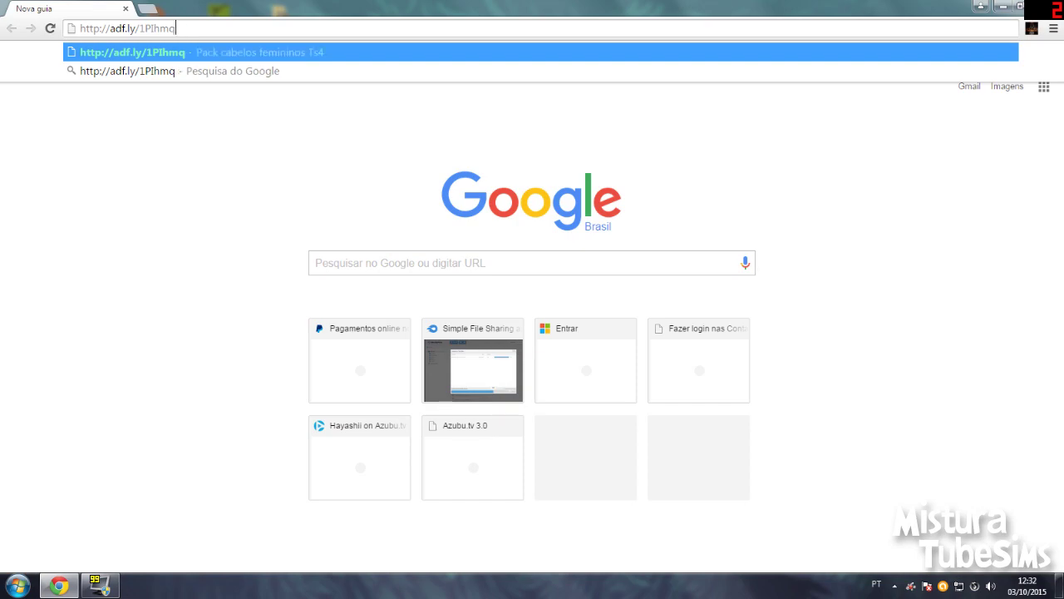
{"action": "key", "text": "Return"}
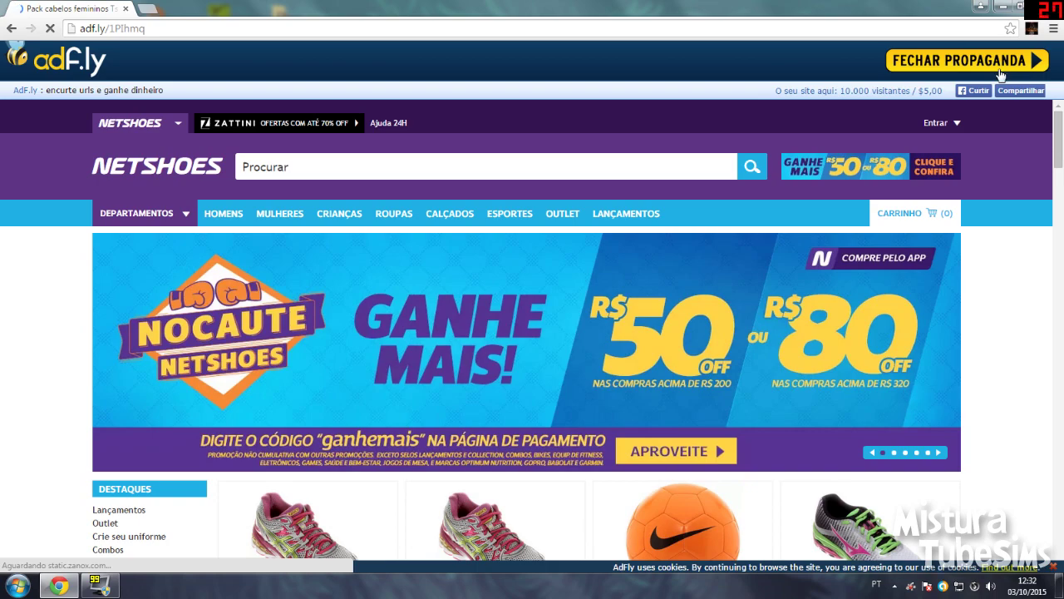
{"action": "left_click", "coordinate": [986, 60]}
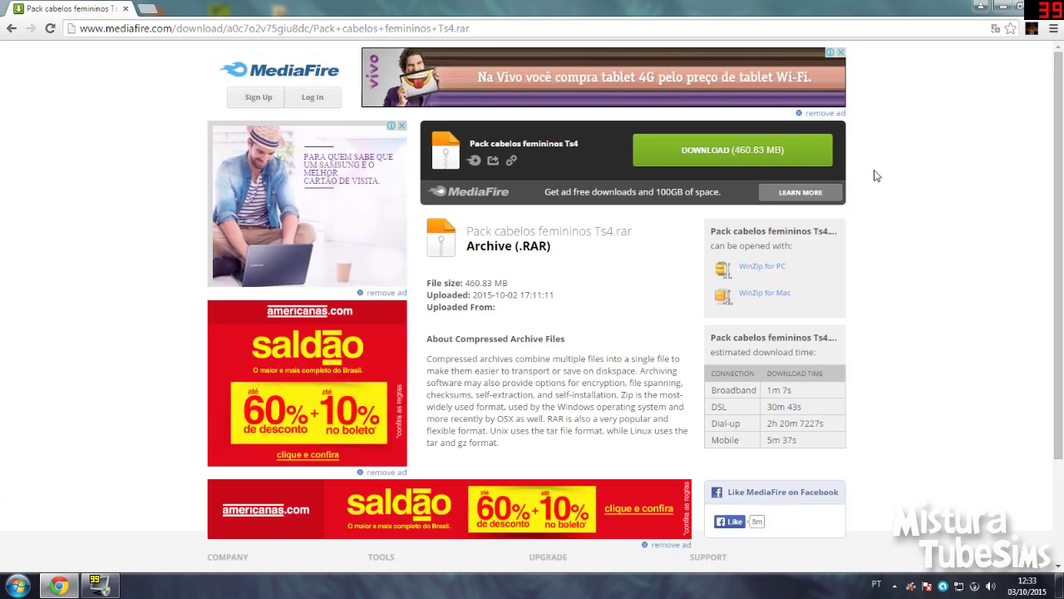
{"action": "left_click", "coordinate": [765, 153]}
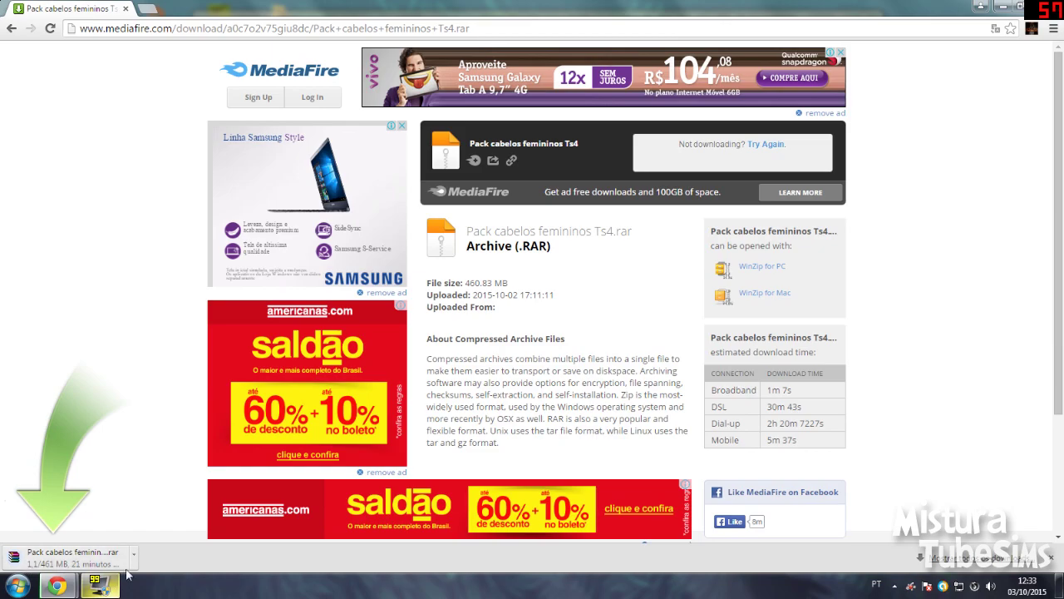
{"action": "left_click", "coordinate": [134, 562]}
{"action": "left_click", "coordinate": [138, 536]}
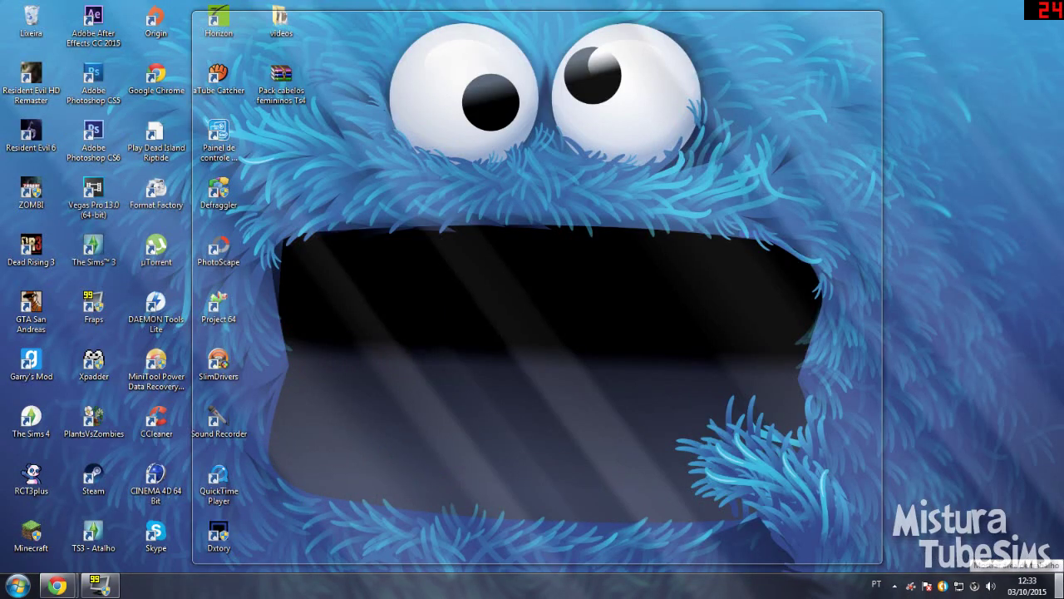
Move the "Pack cabelos femininos Ts4" archive to the middle of the desktop and extract it right there
{"action": "left_click", "coordinate": [1060, 586]}
{"action": "left_click_drag", "start_coordinate": [274, 87], "coordinate": [550, 348]}
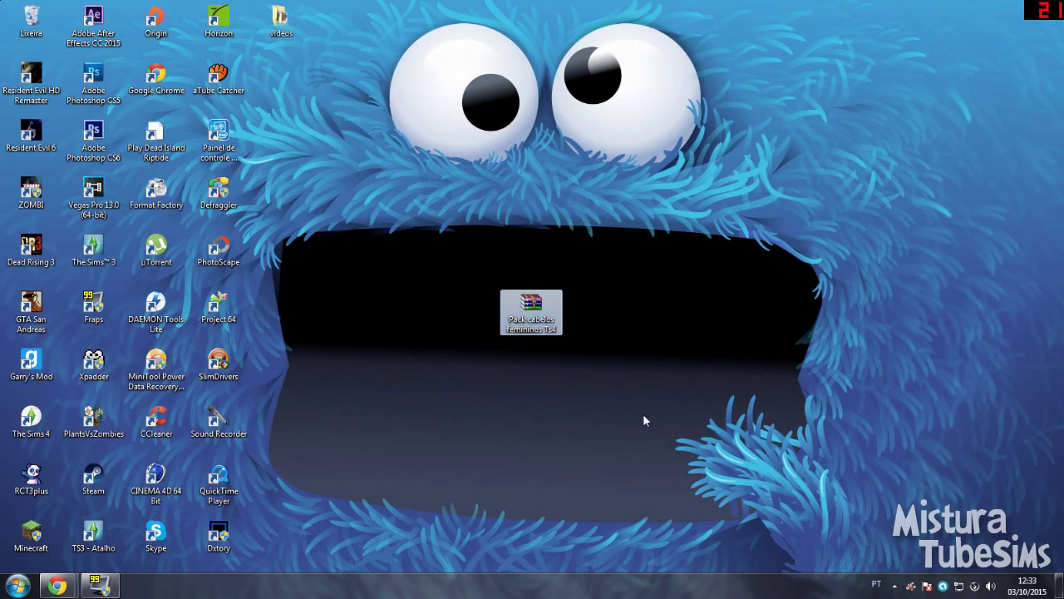
{"action": "right_click", "coordinate": [523, 309]}
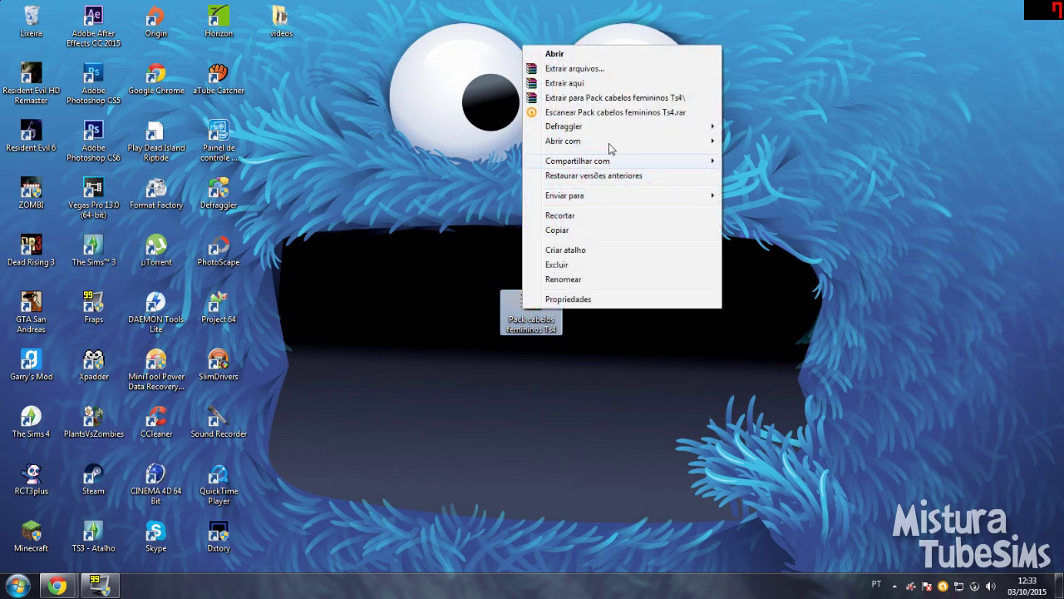
{"action": "left_click", "coordinate": [580, 84]}
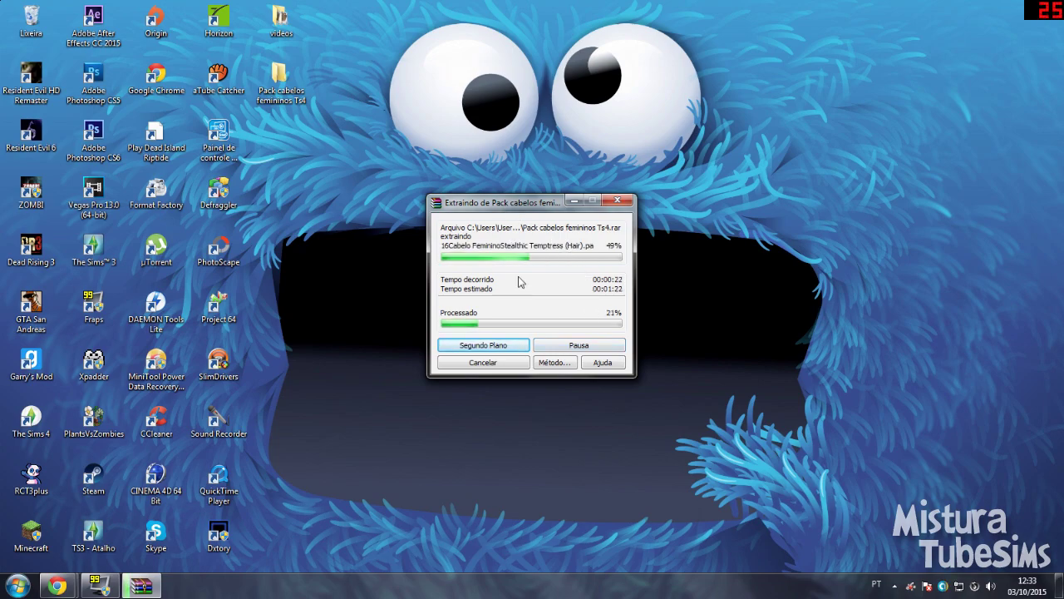
{"action": "left_click_drag", "start_coordinate": [507, 204], "coordinate": [702, 212]}
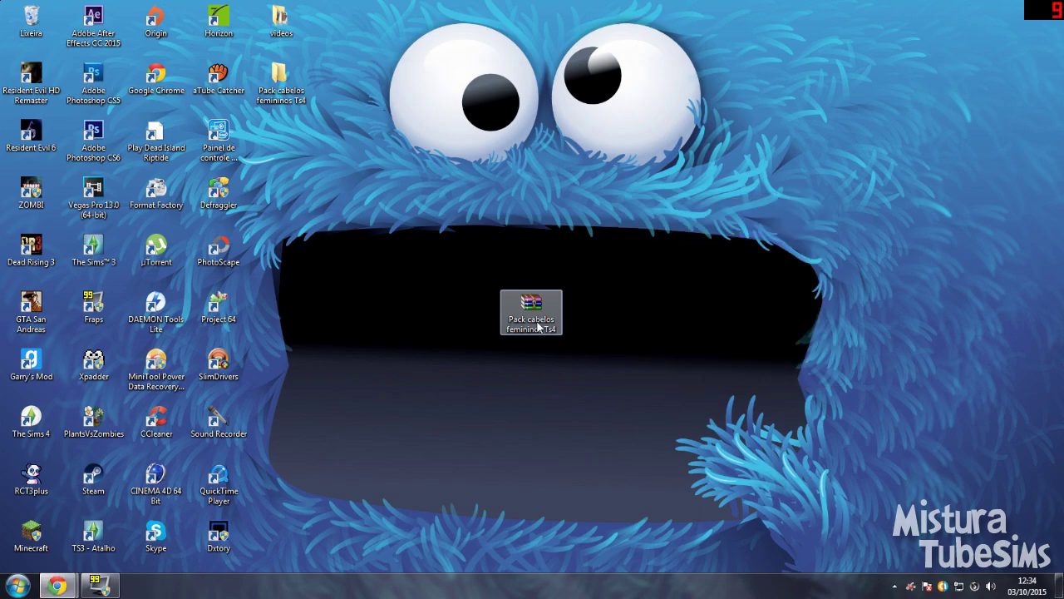
Put the archive back beside the desktop icons and open the extracted "Pack cabelos femininos Ts4" folder in the middle of the desktop
{"action": "left_click_drag", "start_coordinate": [537, 328], "coordinate": [310, 193]}
{"action": "left_click_drag", "start_coordinate": [282, 83], "coordinate": [620, 351]}
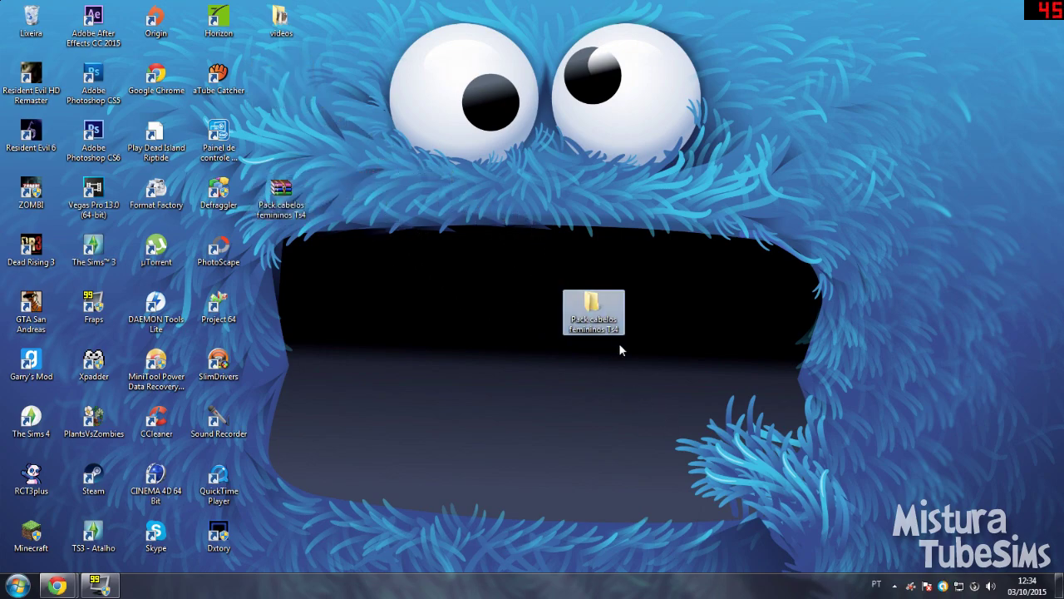
{"action": "double_click", "coordinate": [579, 322]}
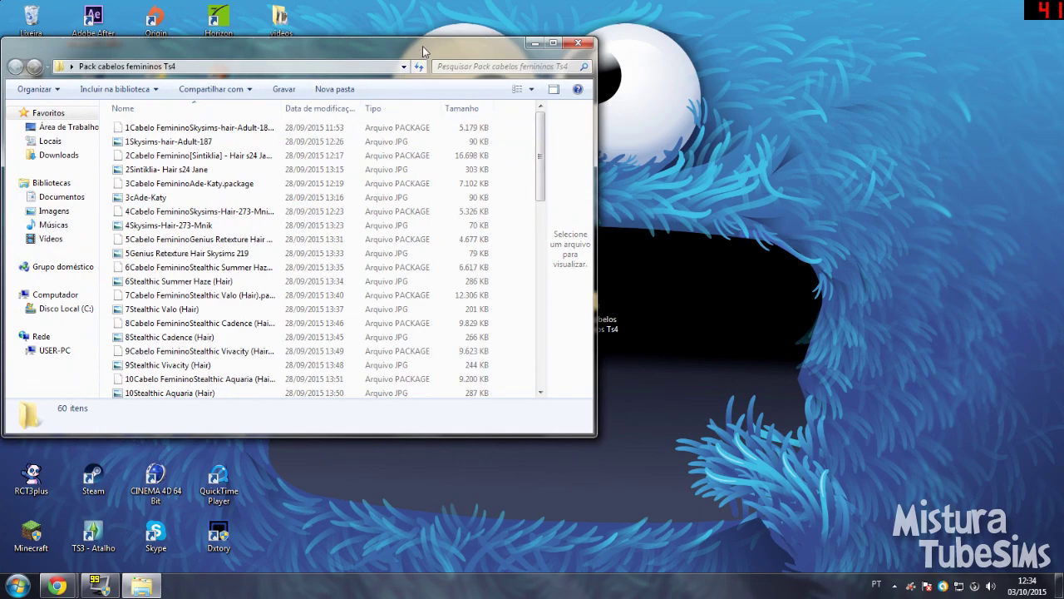
{"action": "left_click_drag", "start_coordinate": [422, 46], "coordinate": [691, 54]}
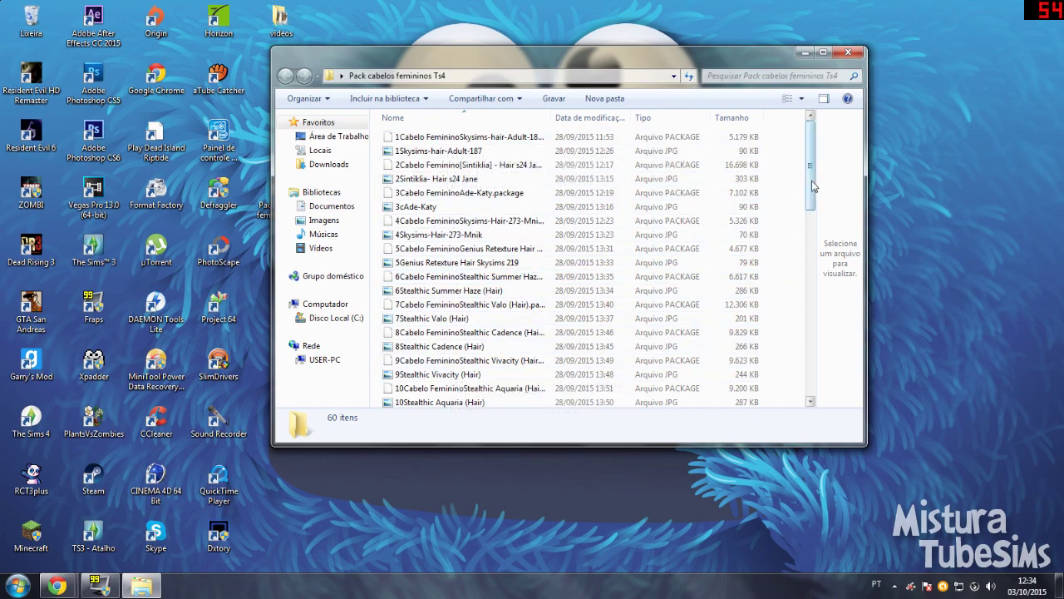
{"action": "left_click_drag", "start_coordinate": [812, 187], "coordinate": [809, 154]}
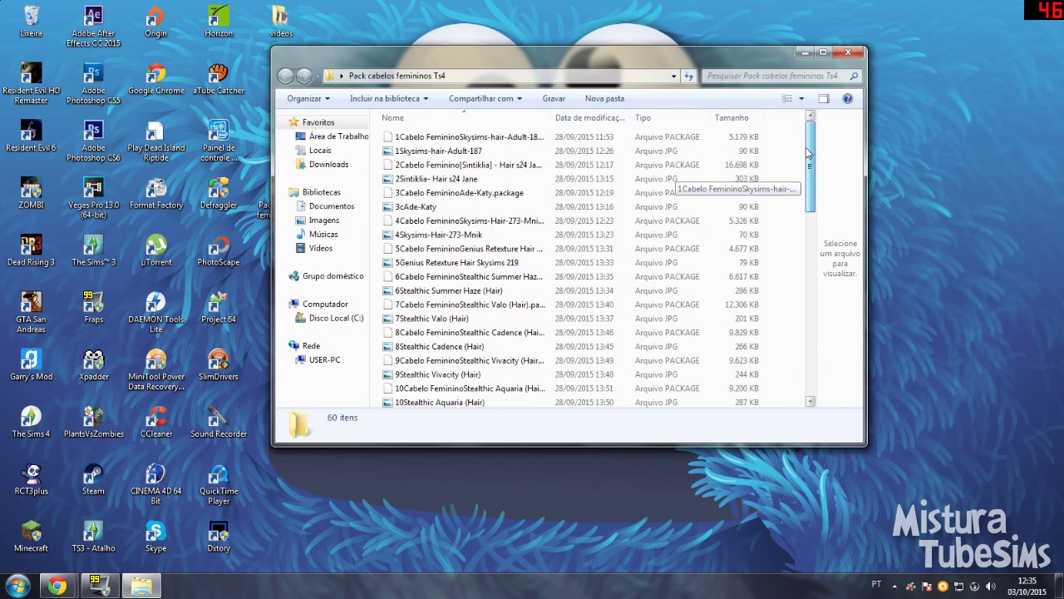
Browse the pack's hair preview images in the photo viewer, starting from "1Skysims-hair-Adult-187", and close the viewer
{"action": "double_click", "coordinate": [424, 154]}
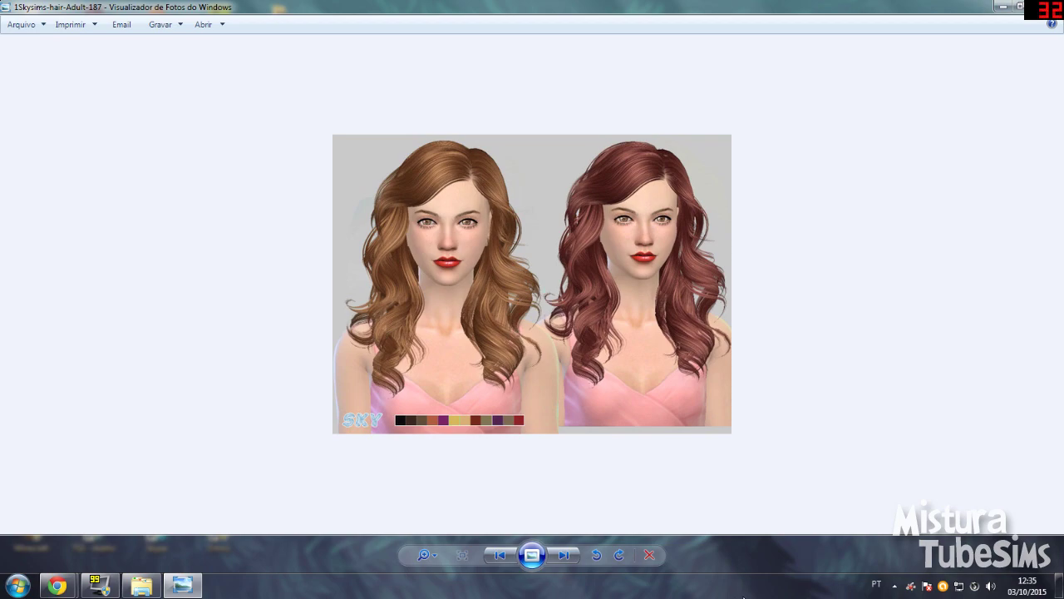
{"action": "key", "text": "Right"}
{"action": "key", "text": "Right"}
{"action": "key", "text": "Right"}
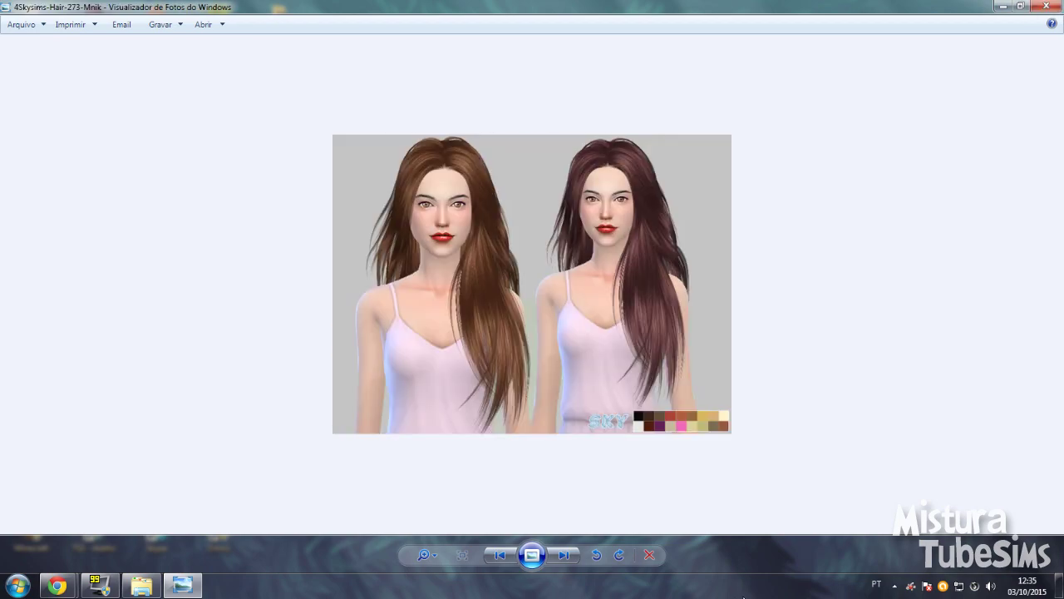
{"action": "key", "text": "Left"}
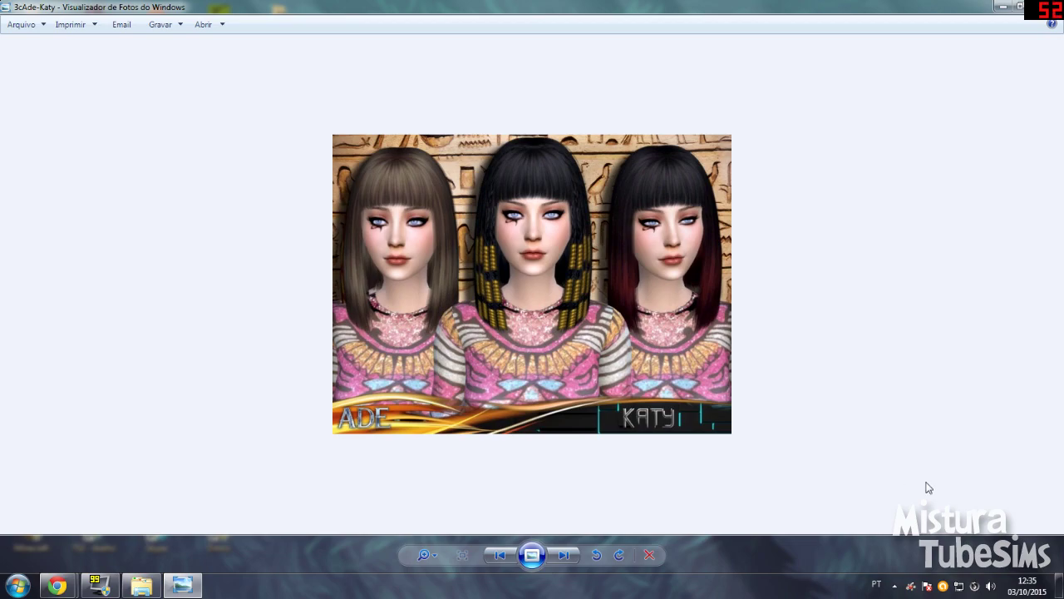
{"action": "key", "text": "Right"}
{"action": "key", "text": "Right"}
{"action": "key", "text": "Right"}
{"action": "key", "text": "Right"}
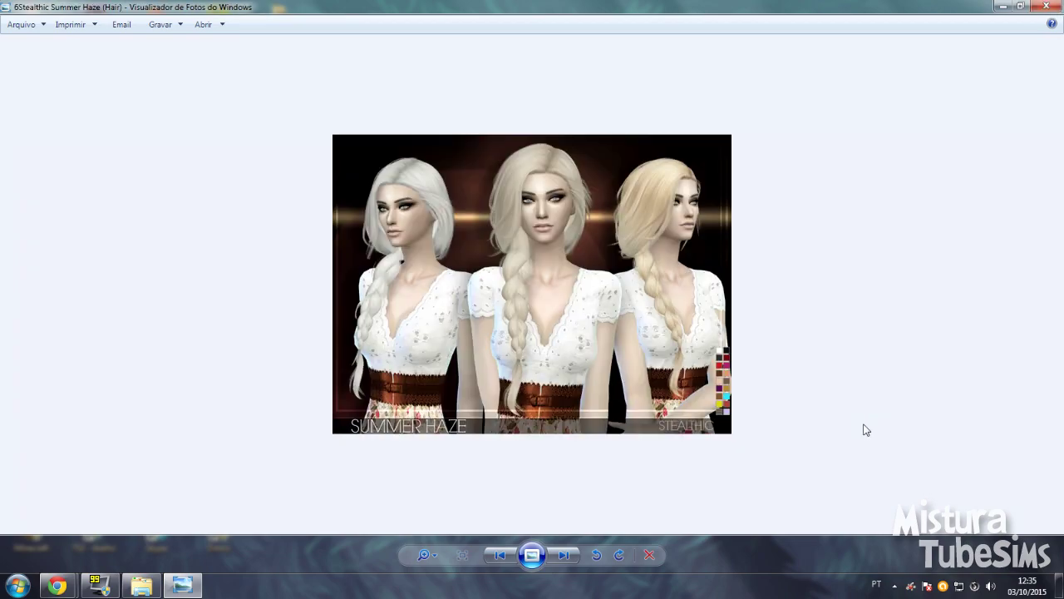
{"action": "key", "text": "Right"}
{"action": "key", "text": "Right"}
{"action": "key", "text": "Right"}
{"action": "key", "text": "Right"}
{"action": "key", "text": "Right"}
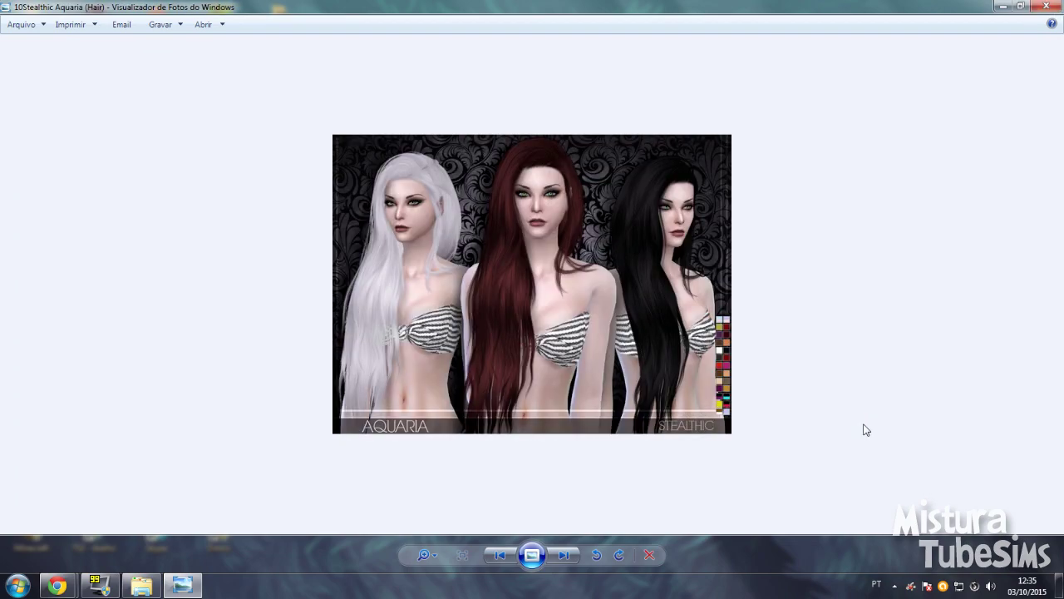
{"action": "key", "text": "Right"}
{"action": "key", "text": "Right"}
{"action": "key", "text": "Right"}
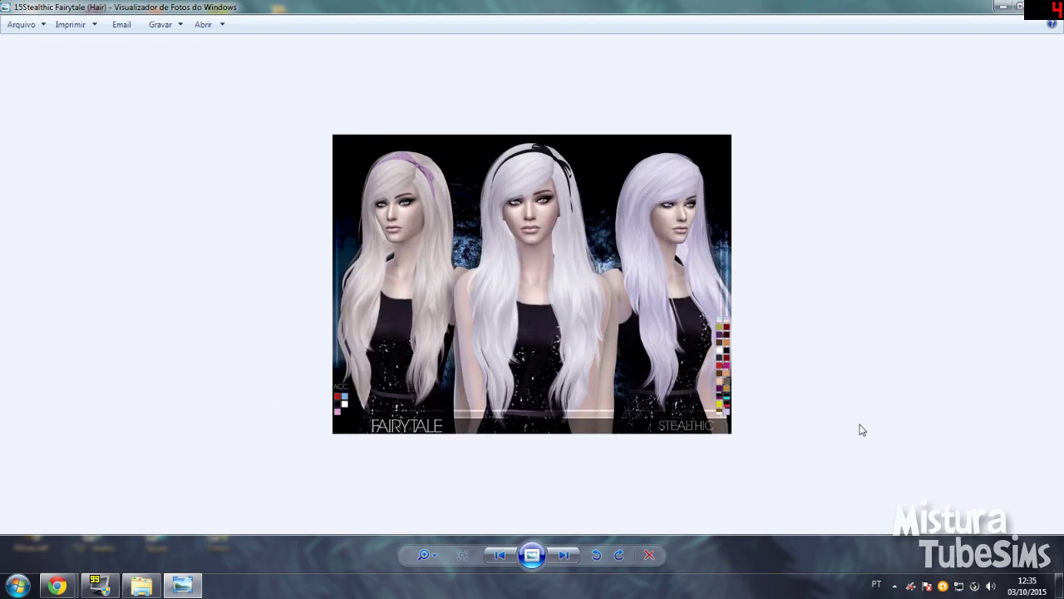
{"action": "key", "text": "Right"}
{"action": "key", "text": "Right"}
{"action": "key", "text": "Right"}
{"action": "key", "text": "Right"}
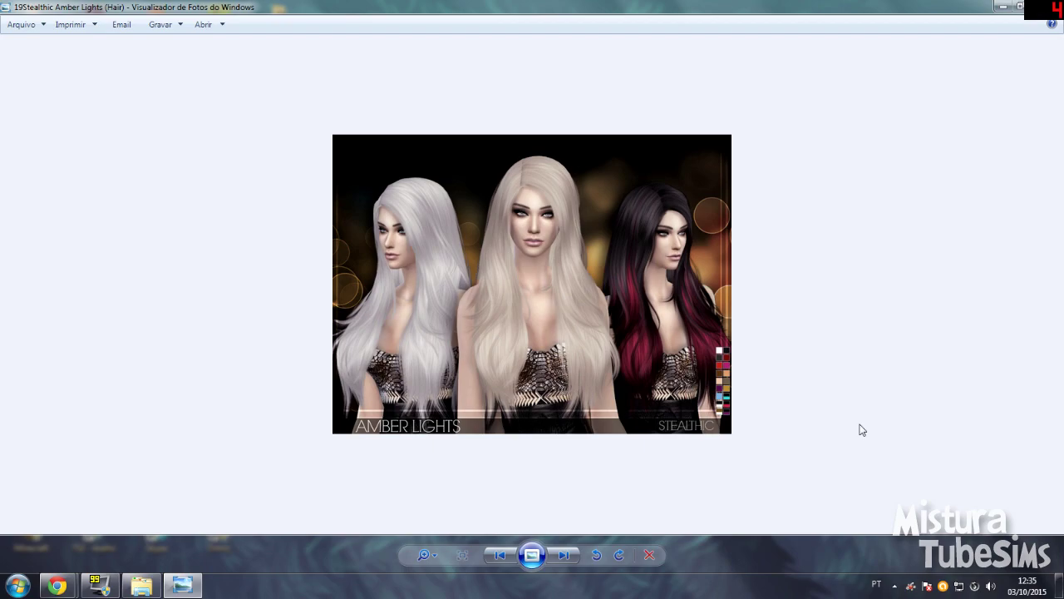
{"action": "key", "text": "Right"}
{"action": "key", "text": "Right"}
{"action": "key", "text": "Right"}
{"action": "key", "text": "Right"}
{"action": "key", "text": "Right"}
{"action": "key", "text": "Right"}
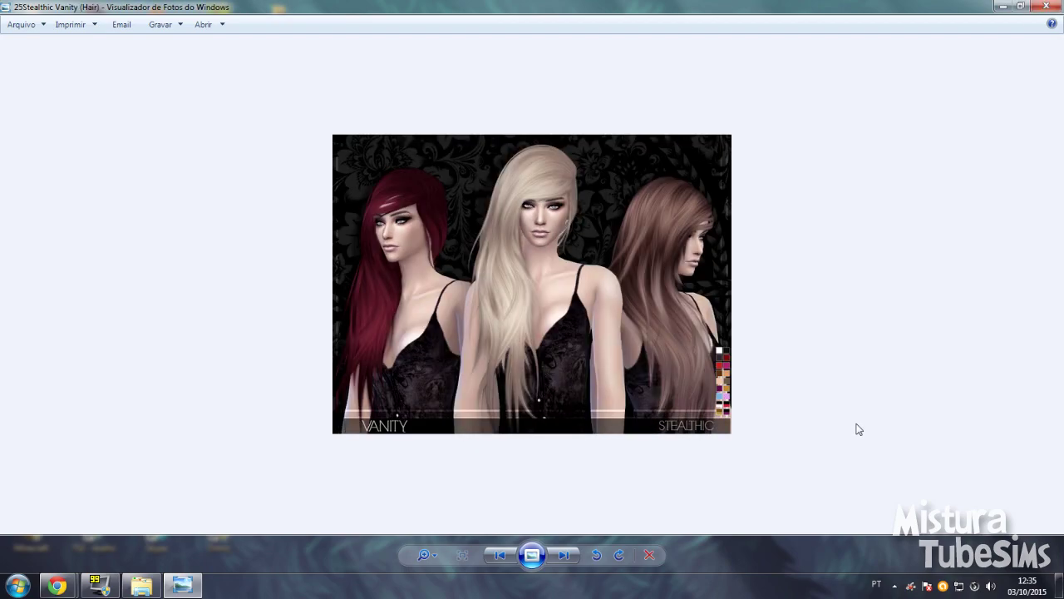
{"action": "key", "text": "Right"}
{"action": "key", "text": "Right"}
{"action": "key", "text": "Right"}
{"action": "key", "text": "Right"}
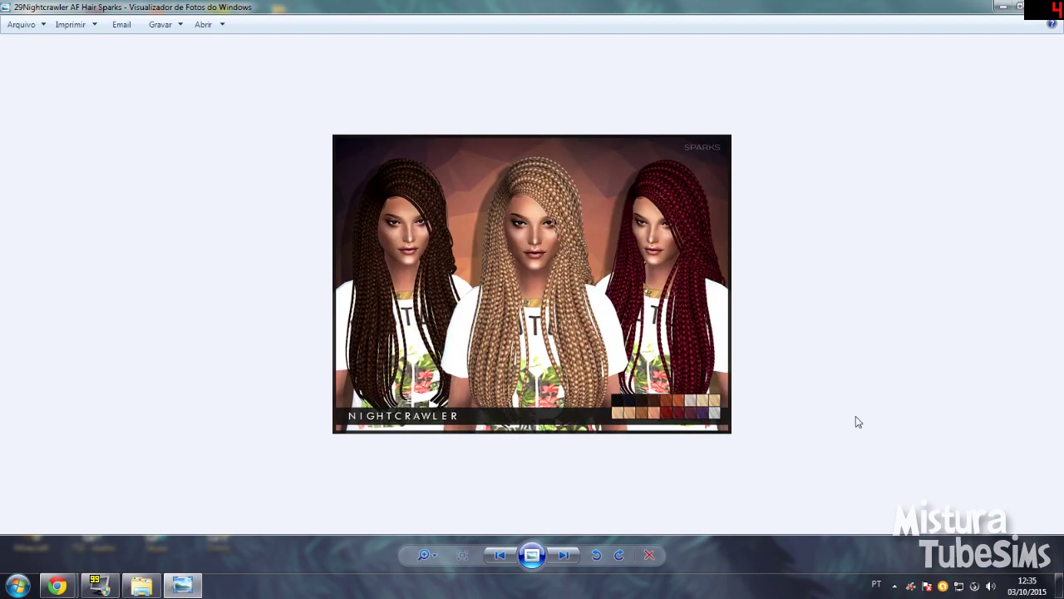
{"action": "key", "text": "Right"}
{"action": "key", "text": "Right"}
{"action": "key", "text": "Right"}
{"action": "key", "text": "Left"}
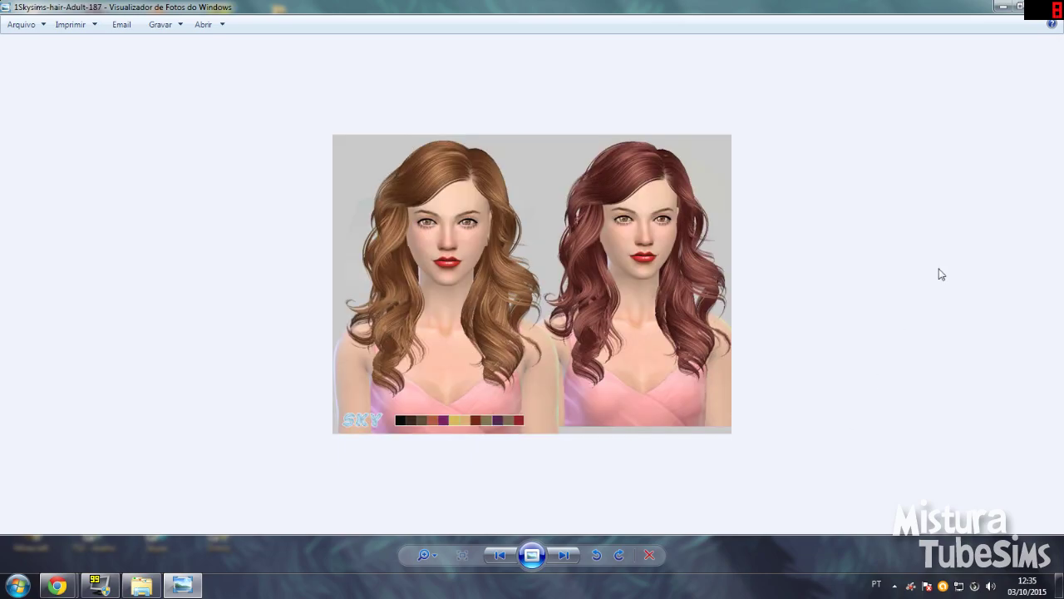
{"action": "left_click", "coordinate": [1056, 6]}
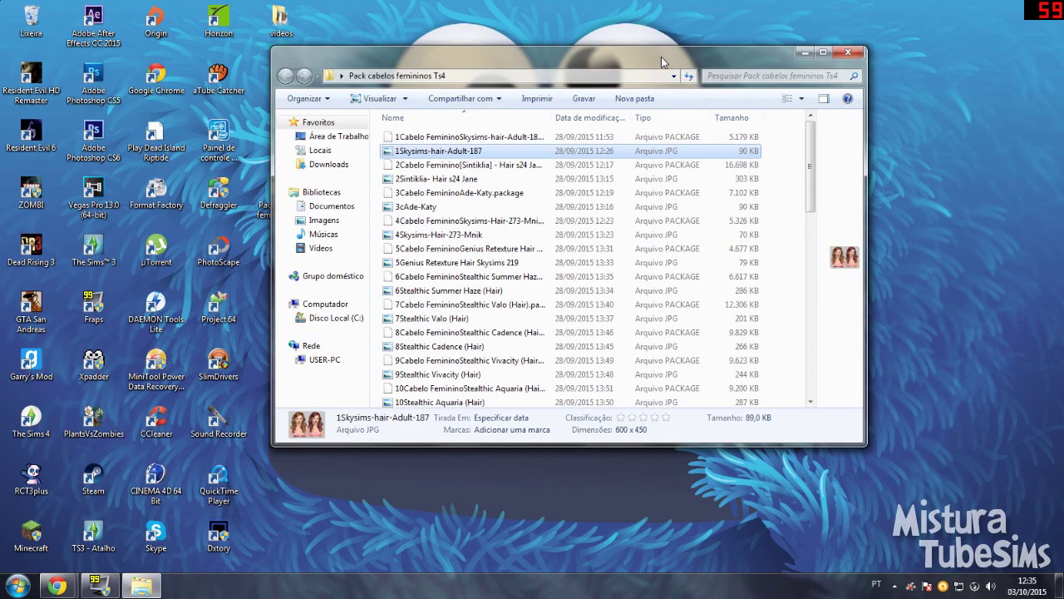
Go through the first four hair PACKAGE files in the pack folder one by one, telling them apart from the JPG previews
{"action": "left_click_drag", "start_coordinate": [661, 57], "coordinate": [754, 65]}
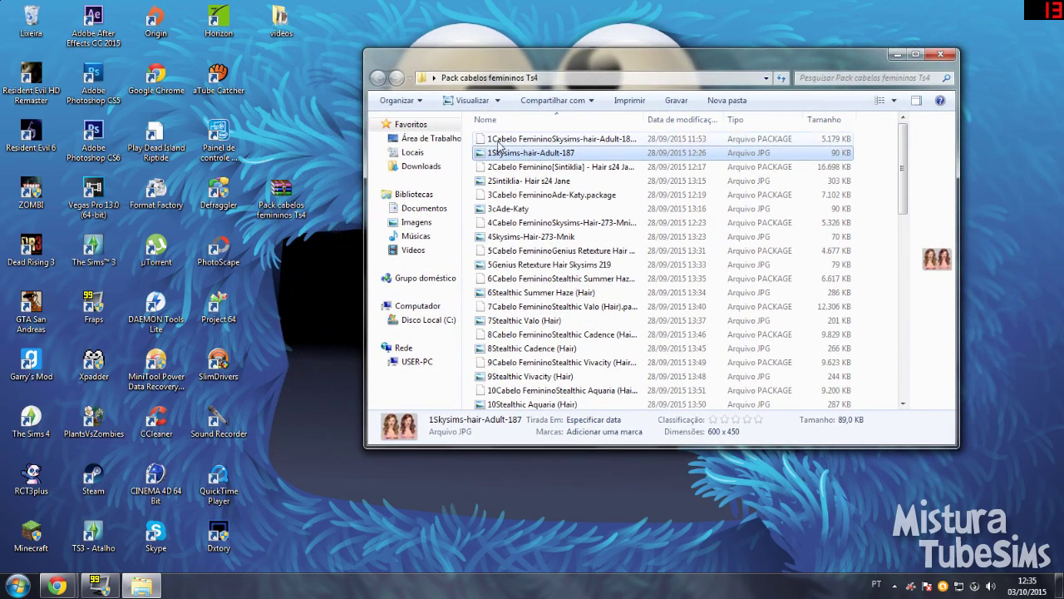
{"action": "left_click", "coordinate": [501, 139]}
{"action": "left_click", "coordinate": [496, 168]}
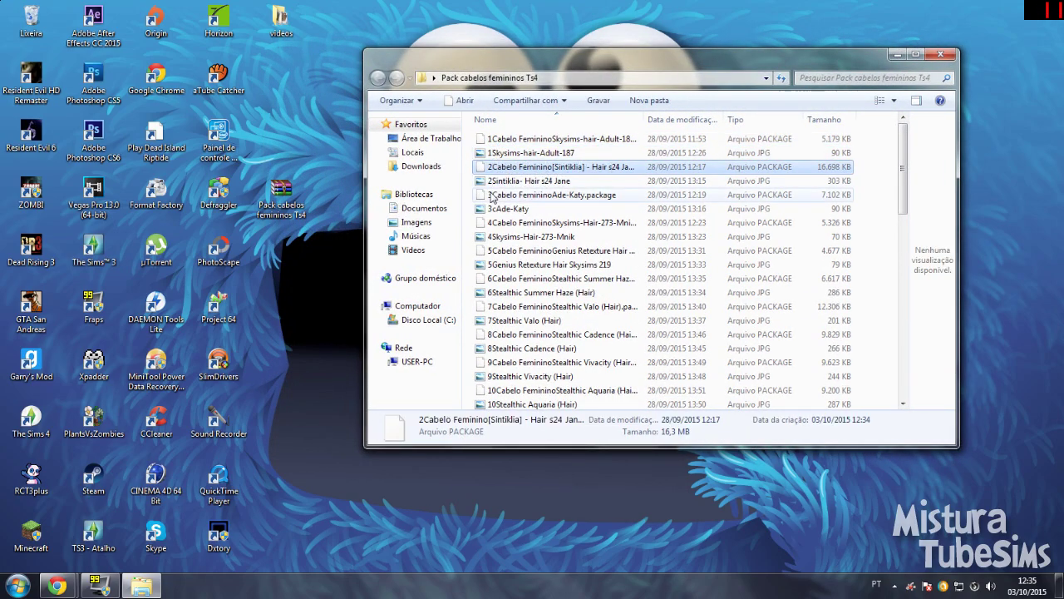
{"action": "left_click", "coordinate": [496, 195]}
{"action": "left_click", "coordinate": [495, 223]}
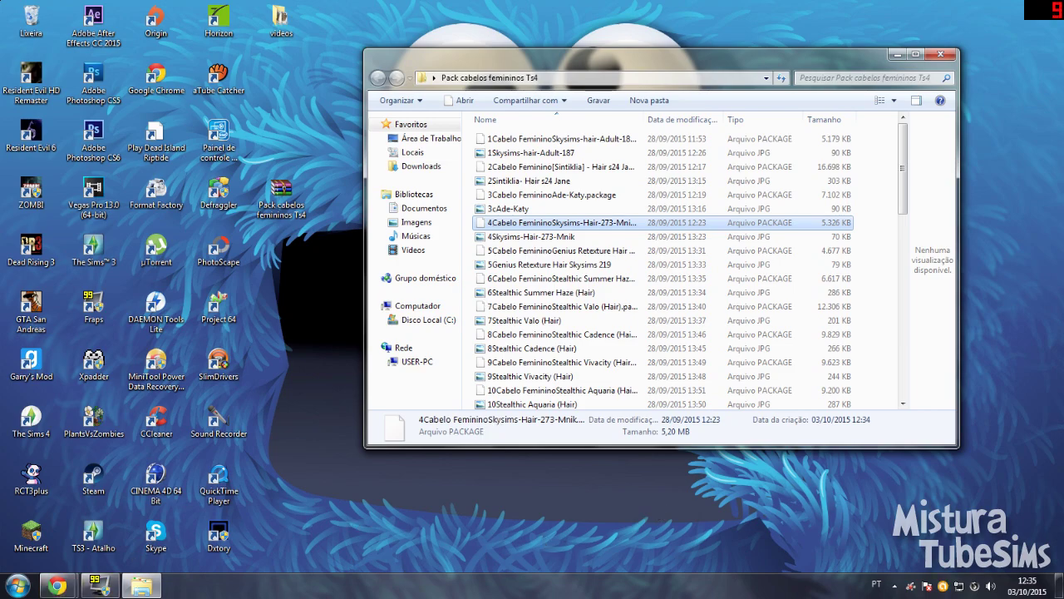
Open the Mods folder under Documents, Electronic Arts, The Sims 4, and arrange it side by side with the pack folder
{"action": "left_click", "coordinate": [19, 587]}
{"action": "left_click", "coordinate": [196, 400]}
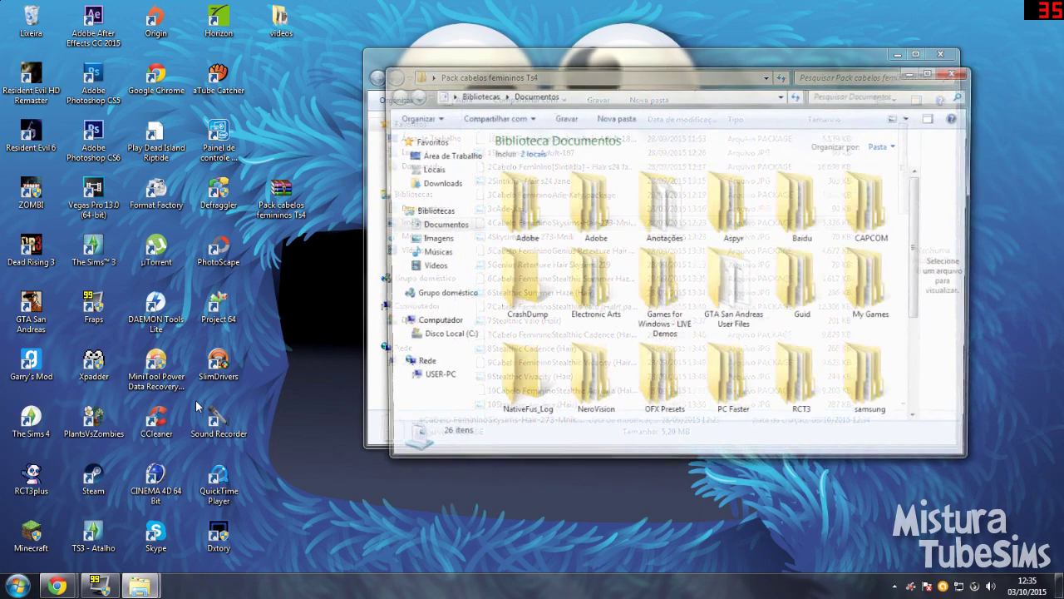
{"action": "double_click", "coordinate": [589, 287]}
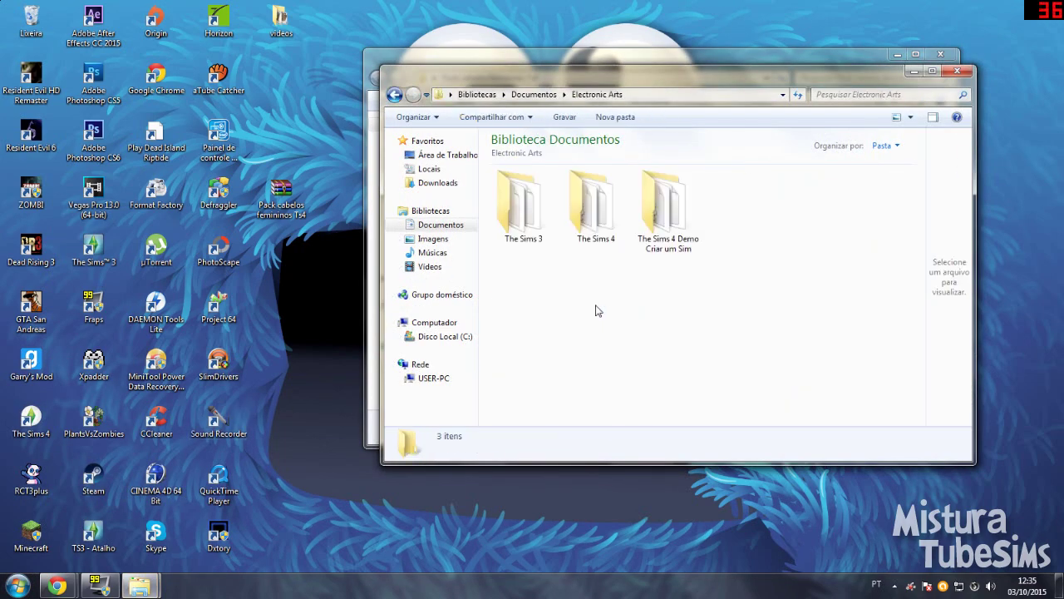
{"action": "double_click", "coordinate": [593, 208]}
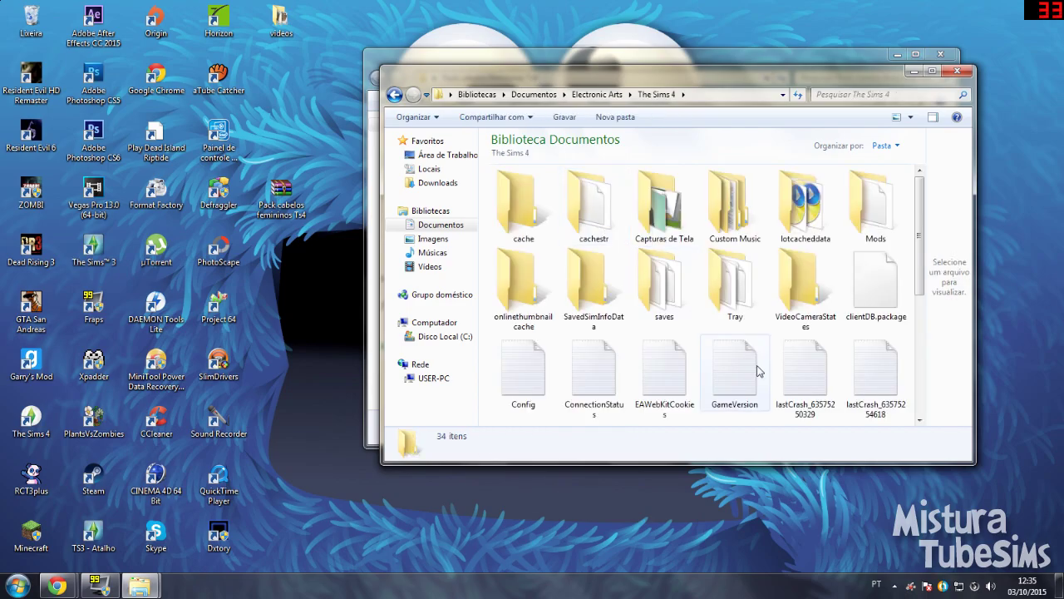
{"action": "double_click", "coordinate": [875, 206]}
{"action": "left_click_drag", "start_coordinate": [664, 74], "coordinate": [294, 73]}
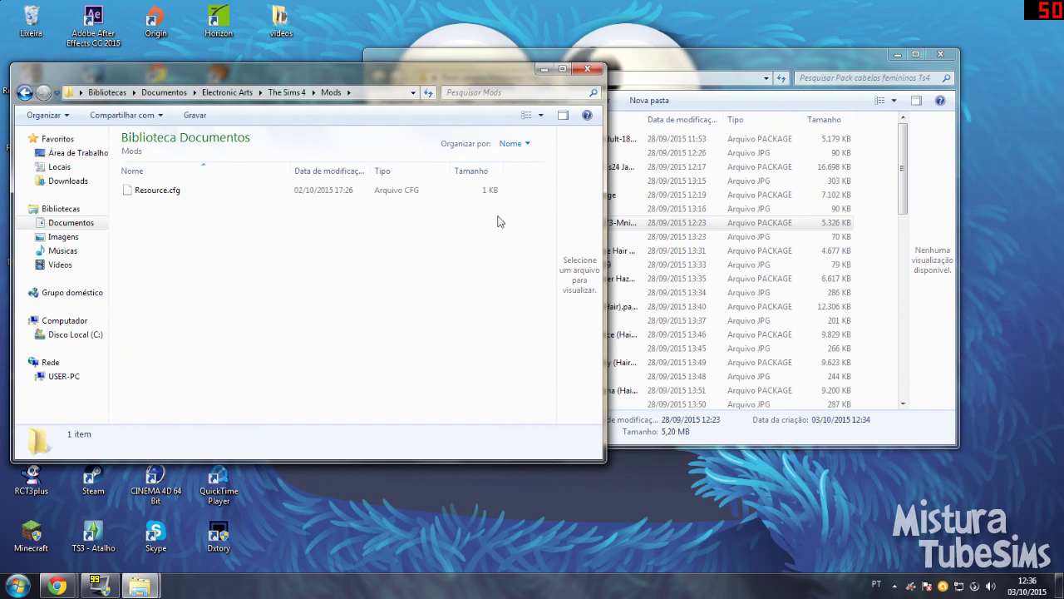
{"action": "left_click_drag", "start_coordinate": [635, 64], "coordinate": [735, 66]}
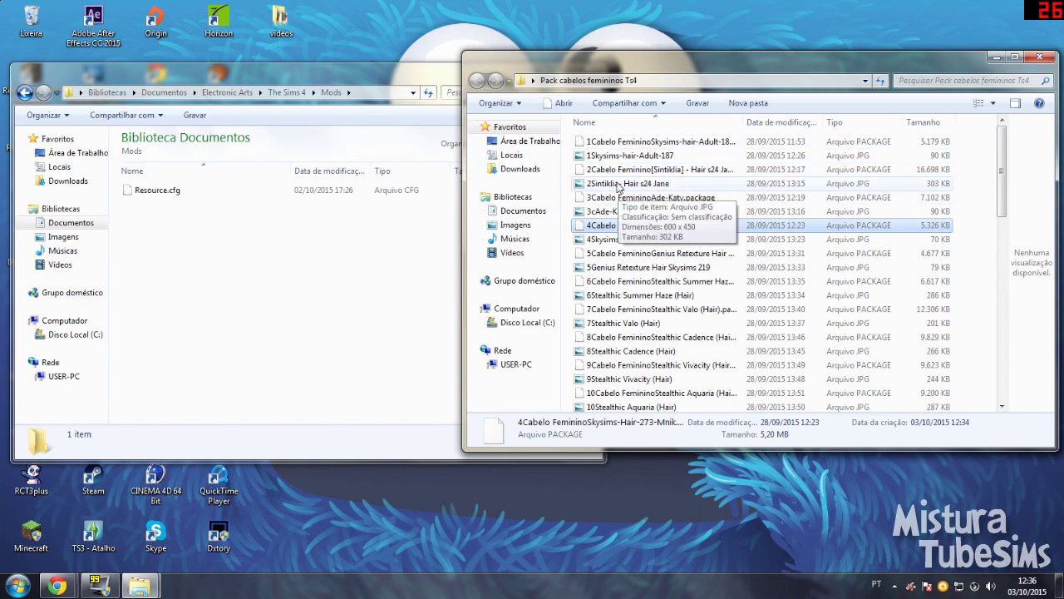
Select hair PACKAGE files 1 to 10 together in the pack folder, leaving out the JPG previews
{"action": "left_click", "coordinate": [619, 141], "text": "ctrl"}
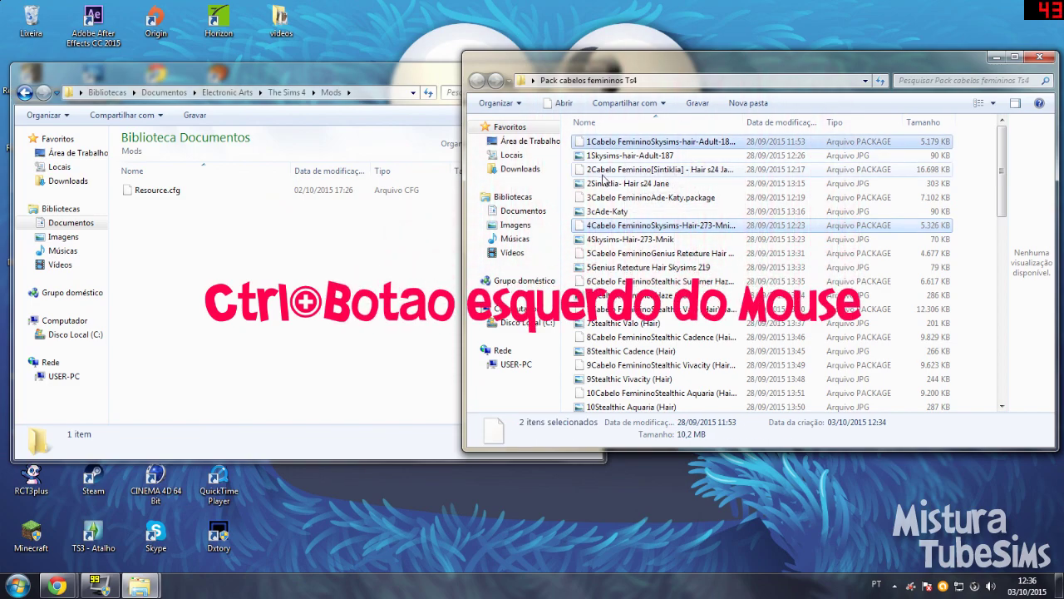
{"action": "left_click", "coordinate": [605, 171], "text": "ctrl"}
{"action": "left_click", "coordinate": [605, 199], "text": "ctrl"}
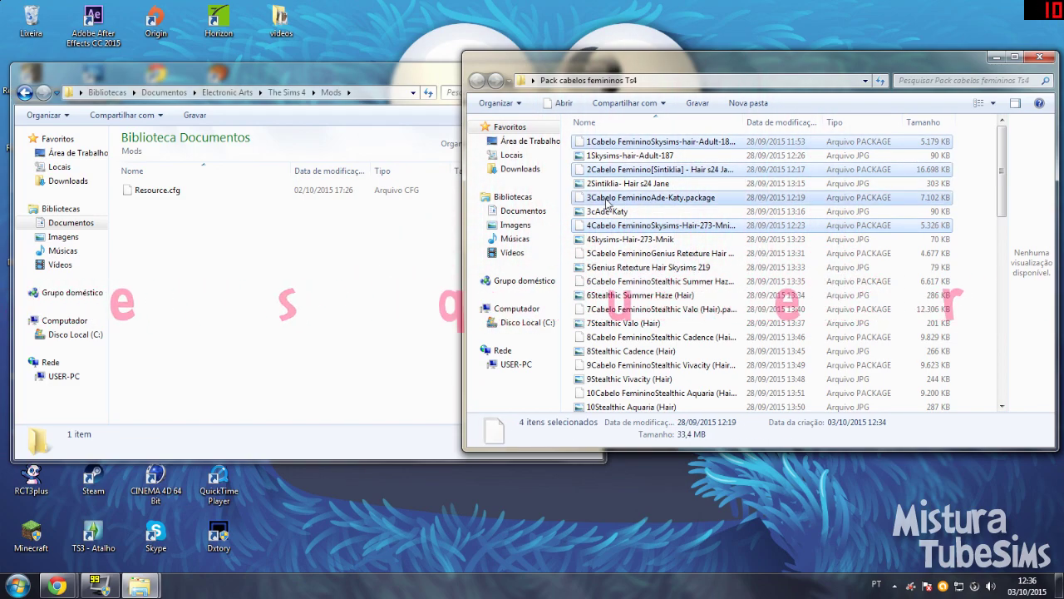
{"action": "left_click", "coordinate": [605, 253], "text": "ctrl"}
{"action": "left_click", "coordinate": [605, 281], "text": "ctrl"}
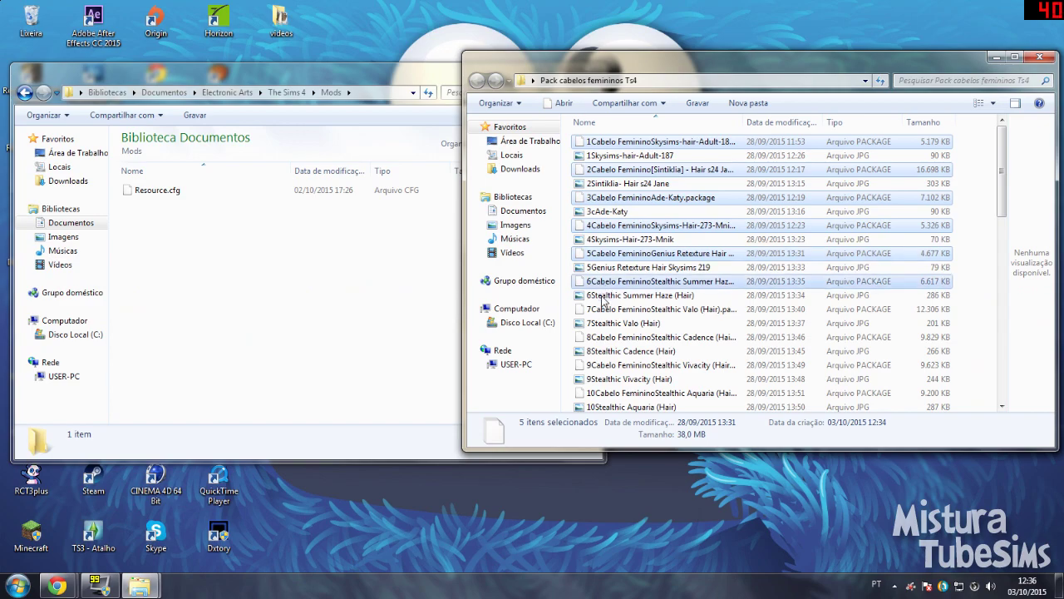
{"action": "left_click", "coordinate": [605, 309], "text": "ctrl"}
{"action": "left_click", "coordinate": [607, 337], "text": "ctrl"}
{"action": "left_click", "coordinate": [613, 366], "text": "ctrl"}
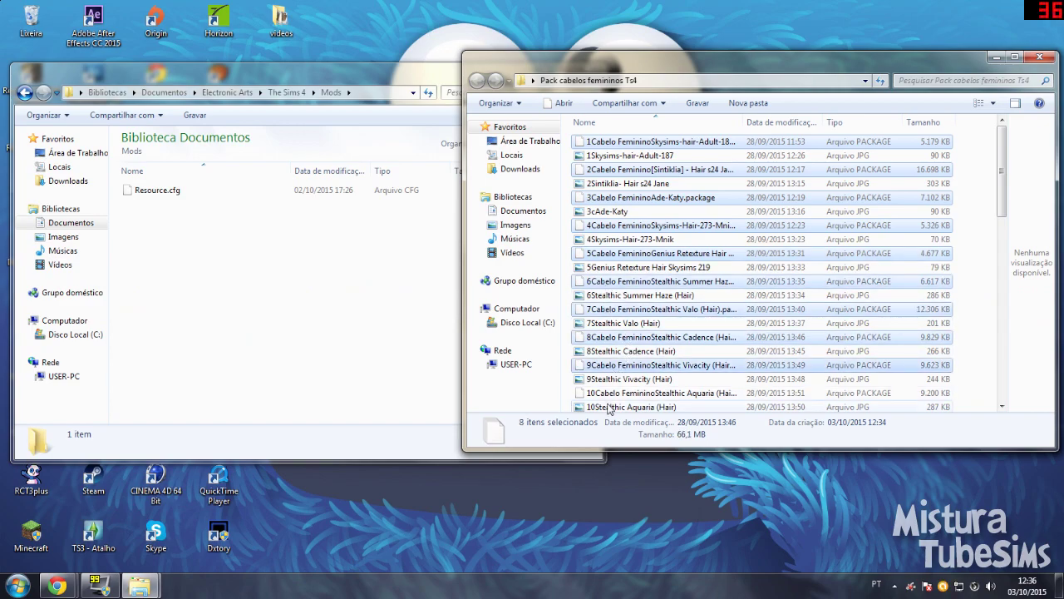
{"action": "left_click", "coordinate": [614, 392], "text": "ctrl"}
Add hair PACKAGE files 11 to 17 to the selection, skipping the JPG previews
{"action": "scroll", "coordinate": [1004, 214], "scroll_direction": "down", "scroll_amount": 5}
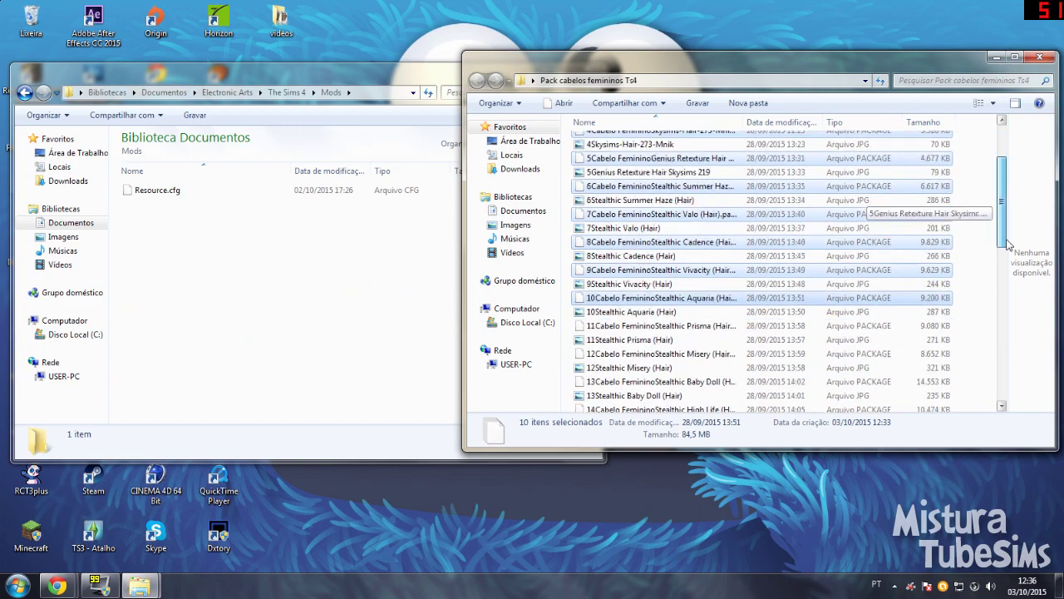
{"action": "left_click", "coordinate": [648, 237], "text": "ctrl"}
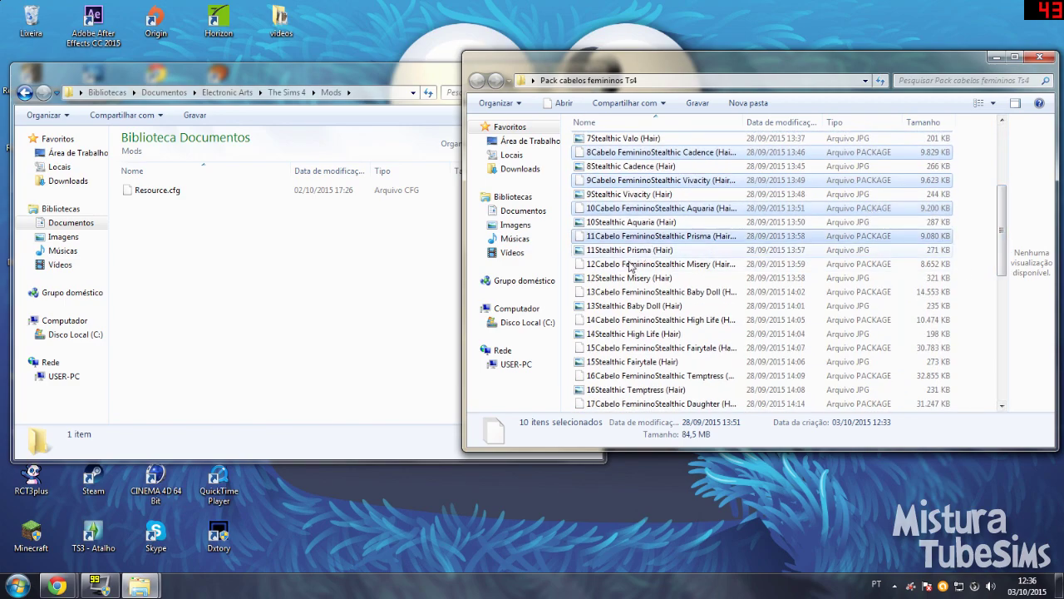
{"action": "left_click", "coordinate": [630, 265], "text": "ctrl"}
{"action": "left_click", "coordinate": [611, 293], "text": "ctrl"}
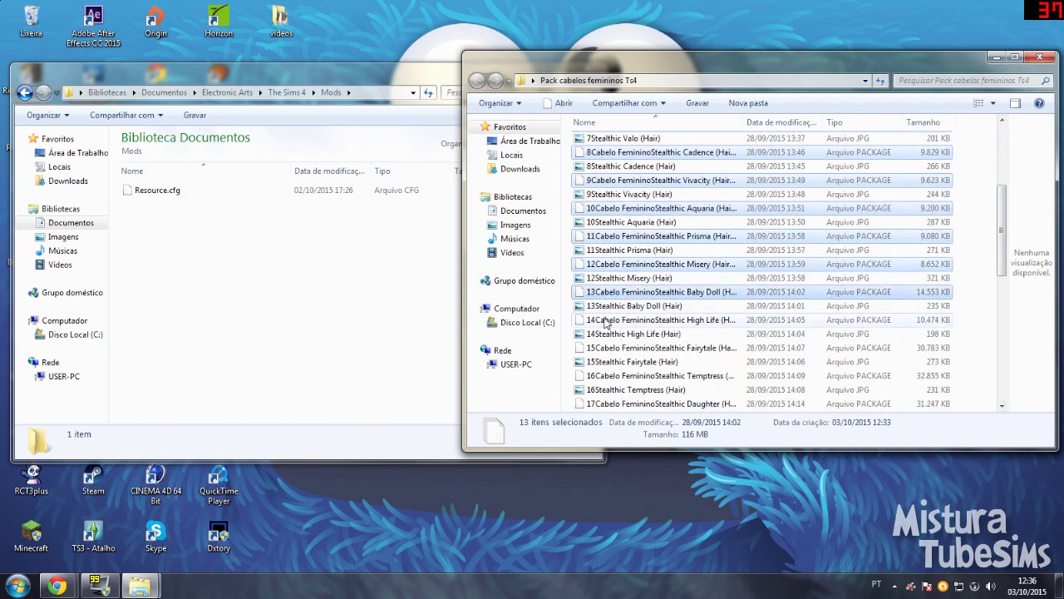
{"action": "left_click", "coordinate": [607, 320], "text": "ctrl"}
{"action": "left_click", "coordinate": [607, 348], "text": "ctrl"}
{"action": "left_click", "coordinate": [606, 377], "text": "ctrl"}
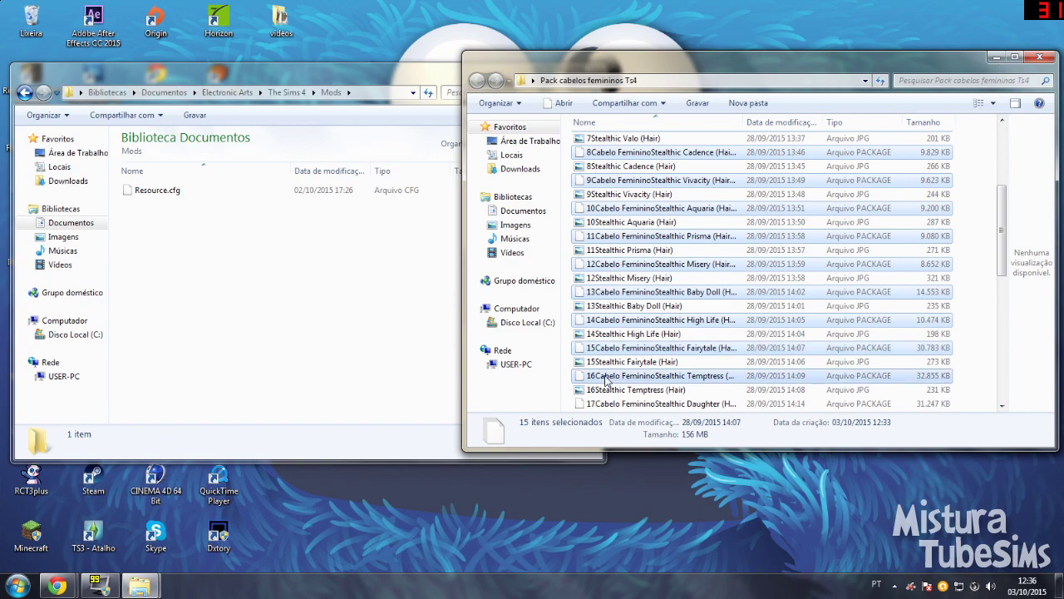
{"action": "left_click", "coordinate": [608, 404], "text": "ctrl"}
Extend the selection with hair PACKAGE files 18 to 26, from Stealthic Sanctuary to Stealthic Solace, without the JPG previews
{"action": "left_click_drag", "start_coordinate": [1002, 241], "coordinate": [1002, 294]}
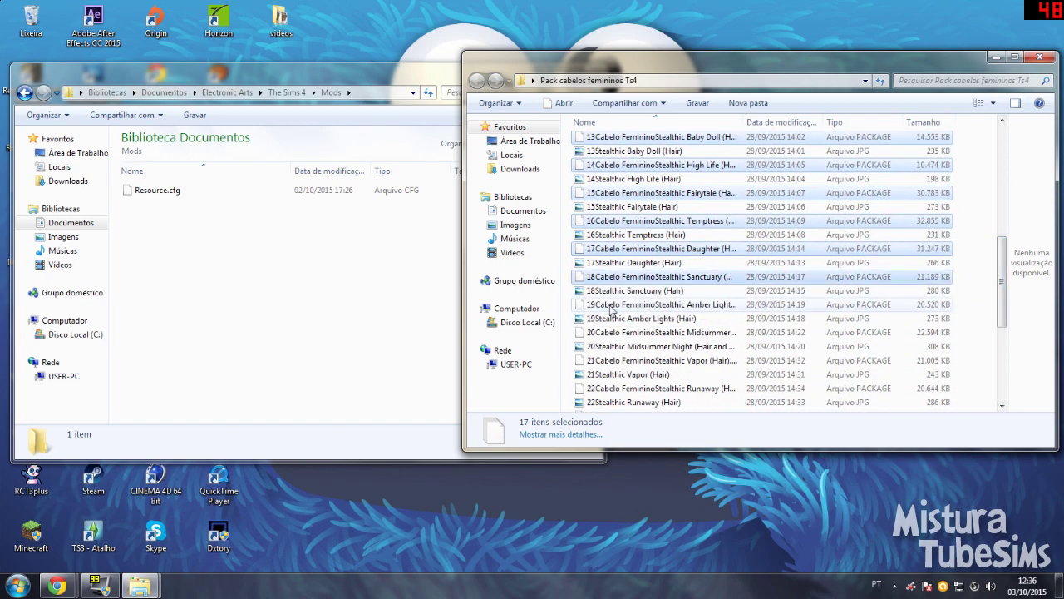
{"action": "left_click", "coordinate": [609, 305], "text": "ctrl"}
{"action": "left_click", "coordinate": [606, 332], "text": "ctrl"}
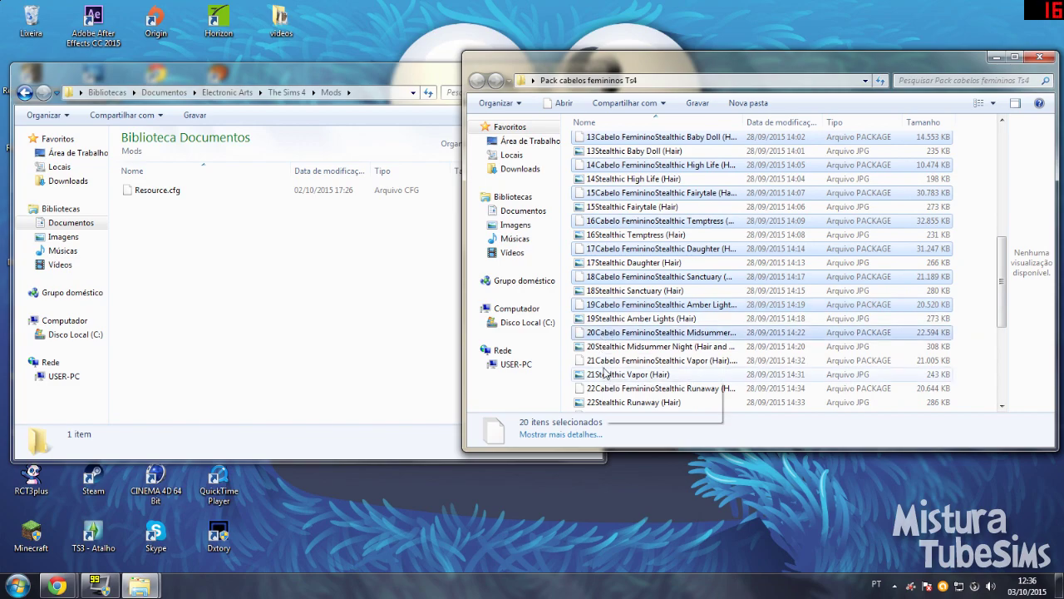
{"action": "left_click", "coordinate": [606, 360], "text": "ctrl"}
{"action": "left_click", "coordinate": [614, 388], "text": "ctrl"}
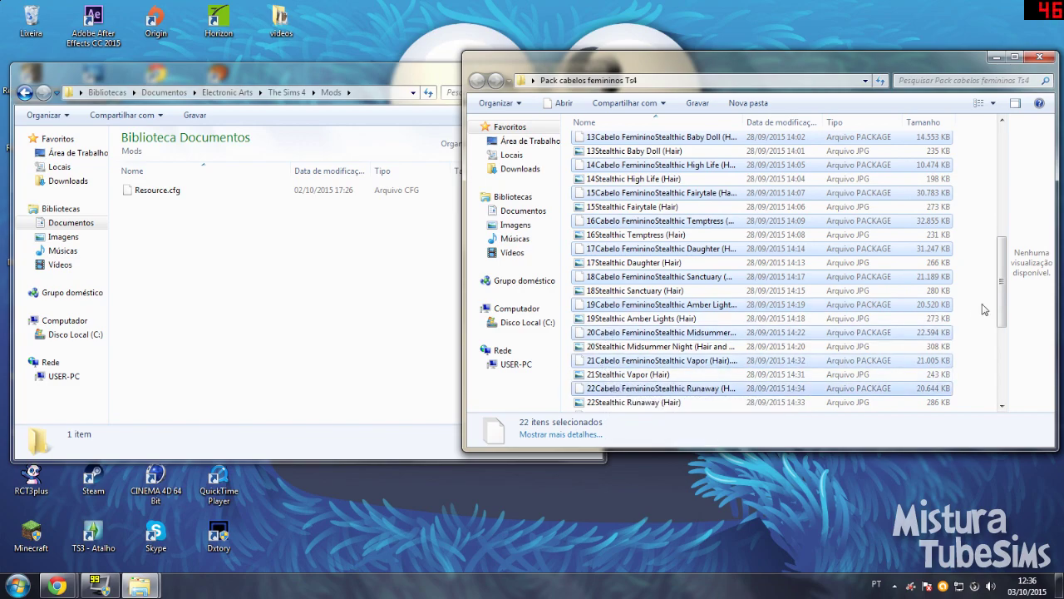
{"action": "left_click_drag", "start_coordinate": [1002, 301], "coordinate": [1008, 348]}
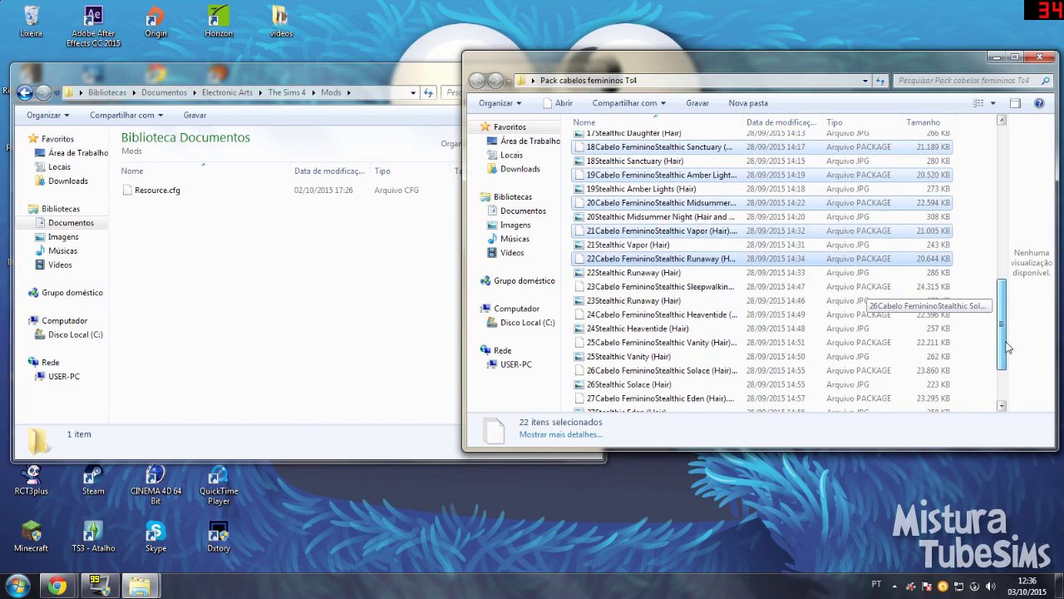
{"action": "left_click", "coordinate": [600, 286], "text": "ctrl"}
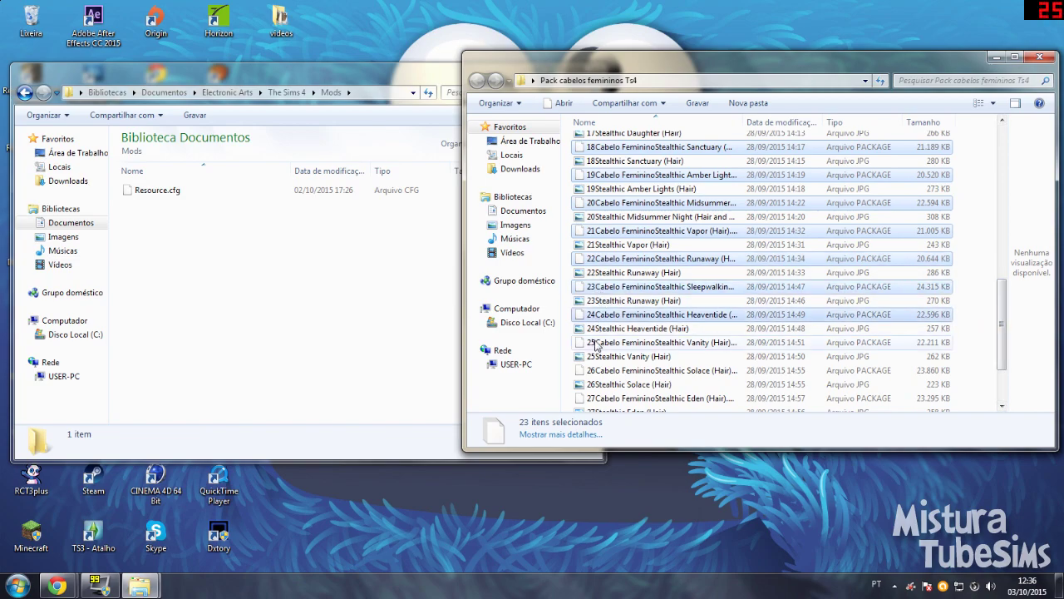
{"action": "left_click", "coordinate": [600, 343], "text": "ctrl"}
{"action": "left_click", "coordinate": [602, 372], "text": "ctrl"}
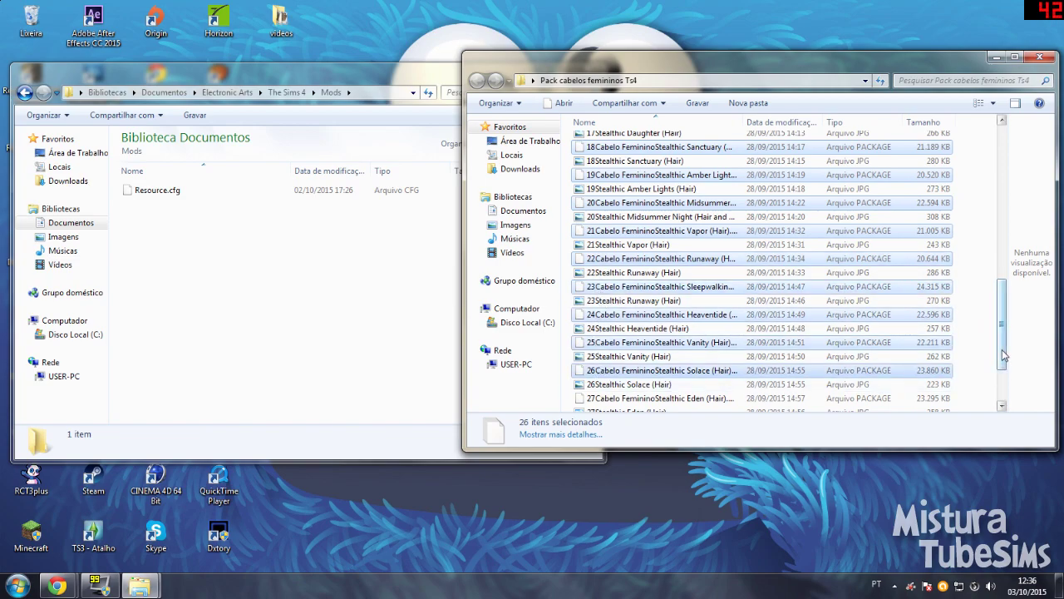
Add hair PACKAGE files 27 to 30 to the selection and move all selected packages into The Sims 4 Mods folder
{"action": "scroll", "coordinate": [1007, 369], "scroll_direction": "down", "scroll_amount": 3}
{"action": "left_click", "coordinate": [800, 402], "text": "ctrl"}
{"action": "left_click", "coordinate": [606, 306], "text": "ctrl"}
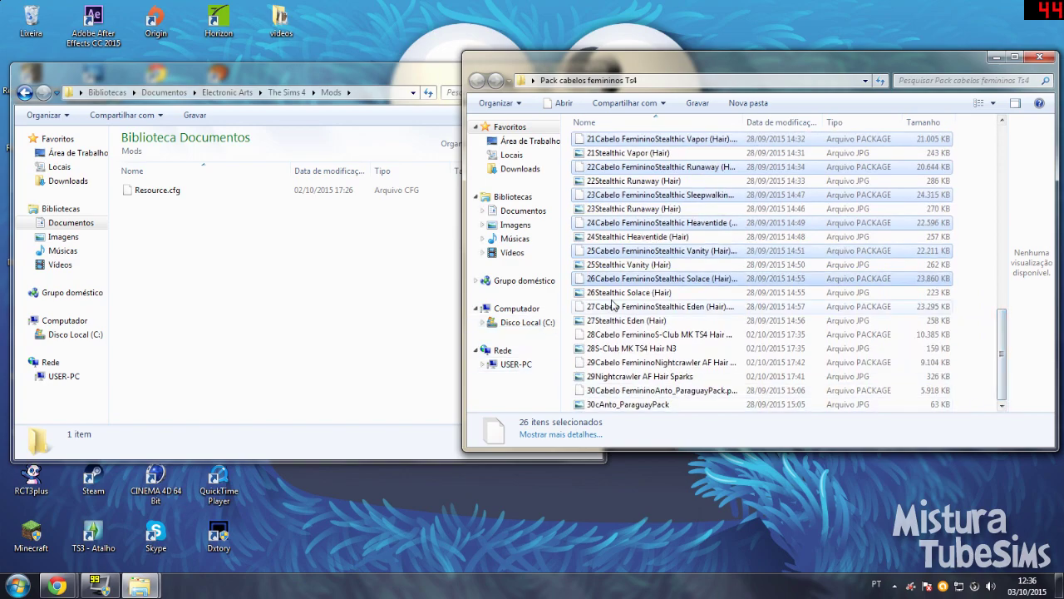
{"action": "left_click", "coordinate": [604, 333], "text": "ctrl"}
{"action": "left_click", "coordinate": [610, 364], "text": "ctrl"}
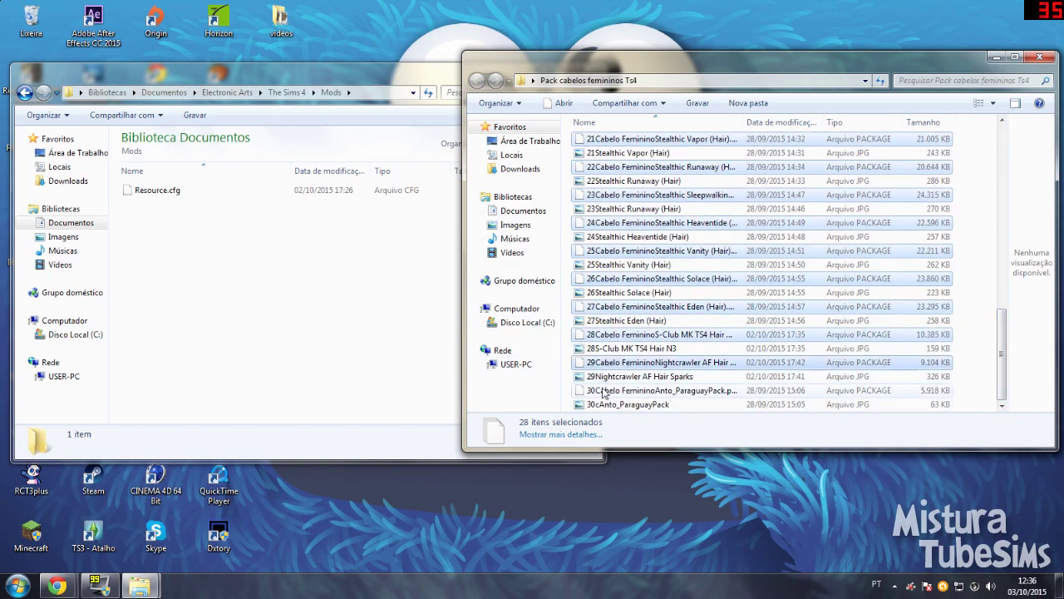
{"action": "left_click", "coordinate": [619, 389], "text": "ctrl"}
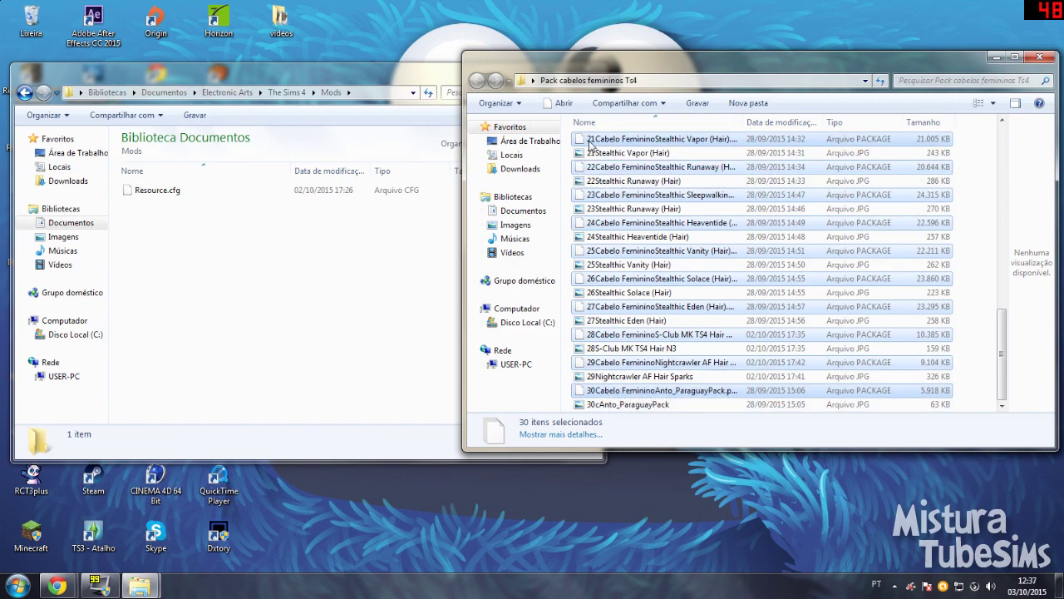
{"action": "left_click_drag", "start_coordinate": [591, 144], "coordinate": [266, 320]}
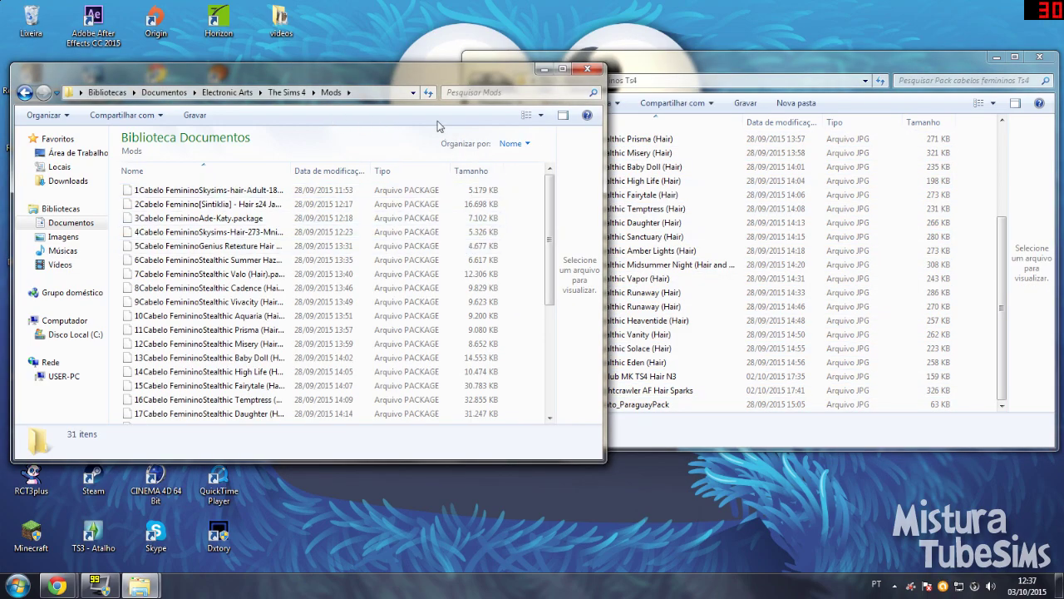
Refresh the Mods folder and close both the Mods and the pack folder windows
{"action": "left_click", "coordinate": [428, 93]}
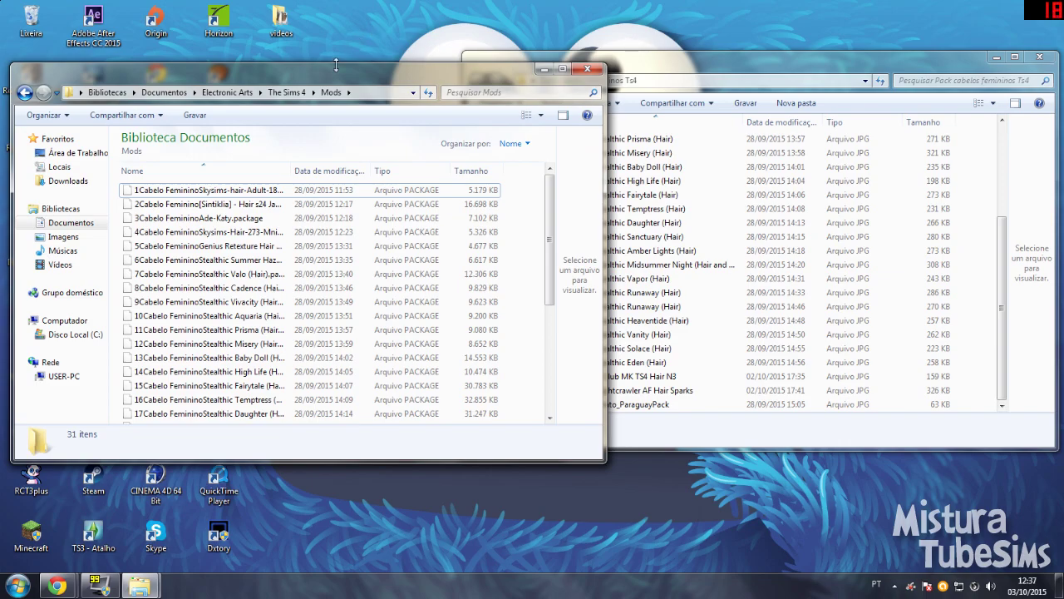
{"action": "left_click_drag", "start_coordinate": [384, 70], "coordinate": [476, 69]}
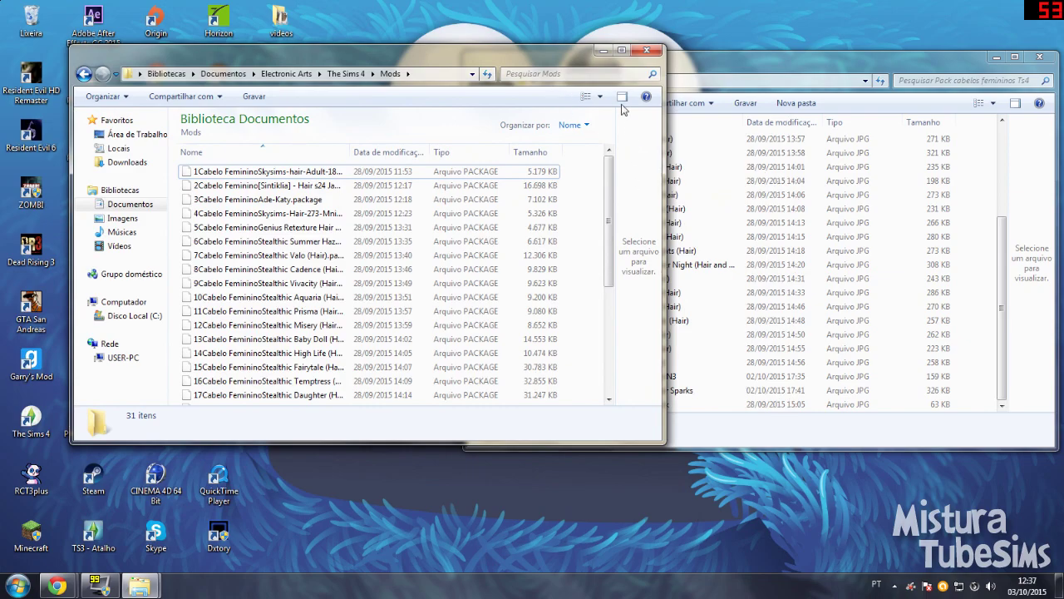
{"action": "left_click", "coordinate": [647, 50]}
{"action": "left_click", "coordinate": [1038, 59]}
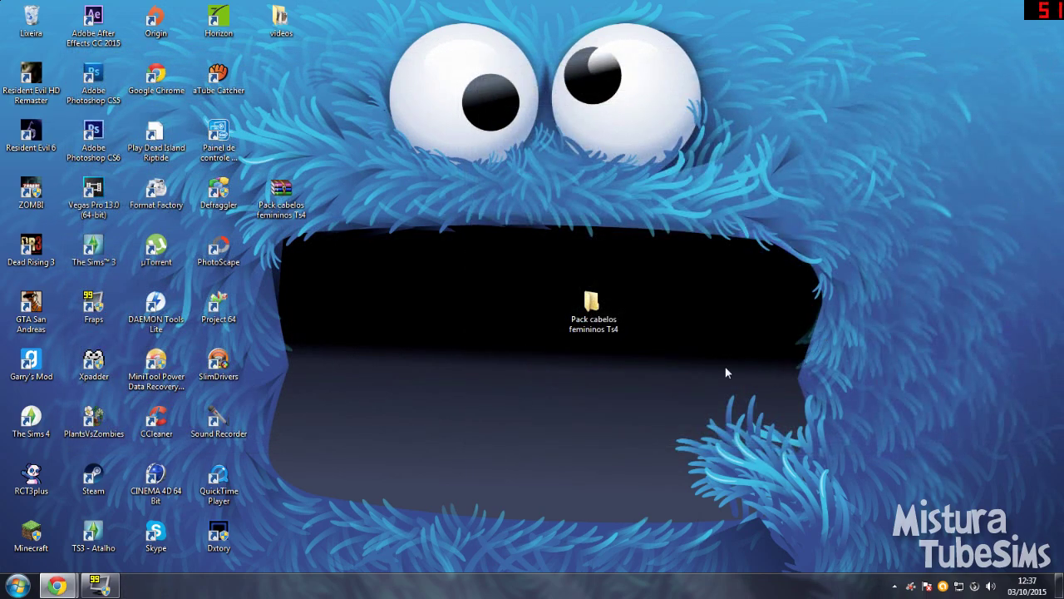
Place the extracted pack folder among the desktop icons and the "Pack cabelos femininos Ts4" archive in the middle of the desktop
{"action": "left_click_drag", "start_coordinate": [599, 306], "coordinate": [287, 92]}
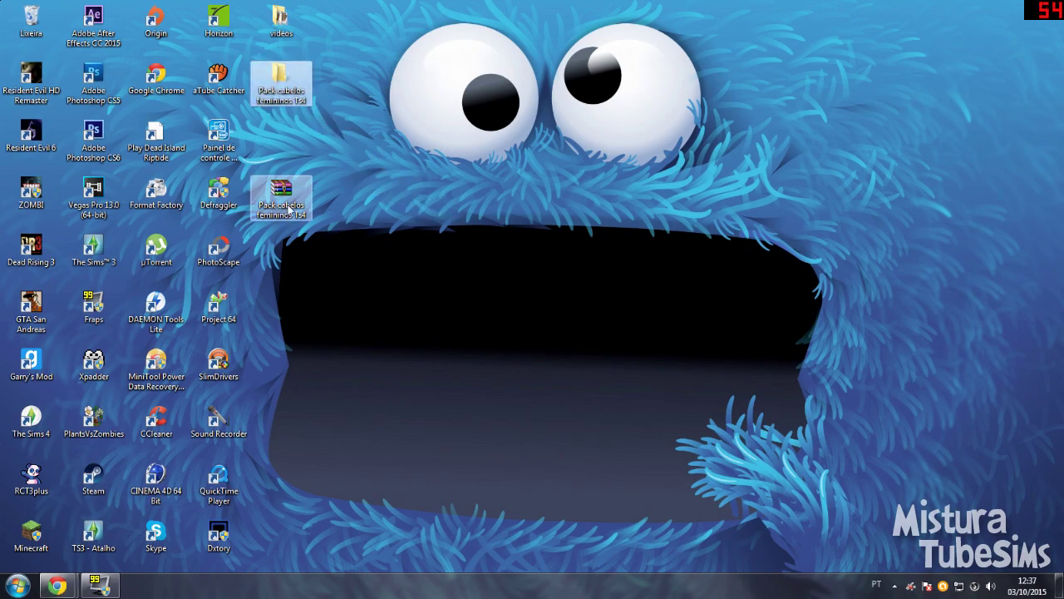
{"action": "left_click_drag", "start_coordinate": [287, 208], "coordinate": [634, 193]}
{"action": "left_click_drag", "start_coordinate": [622, 309], "coordinate": [619, 312]}
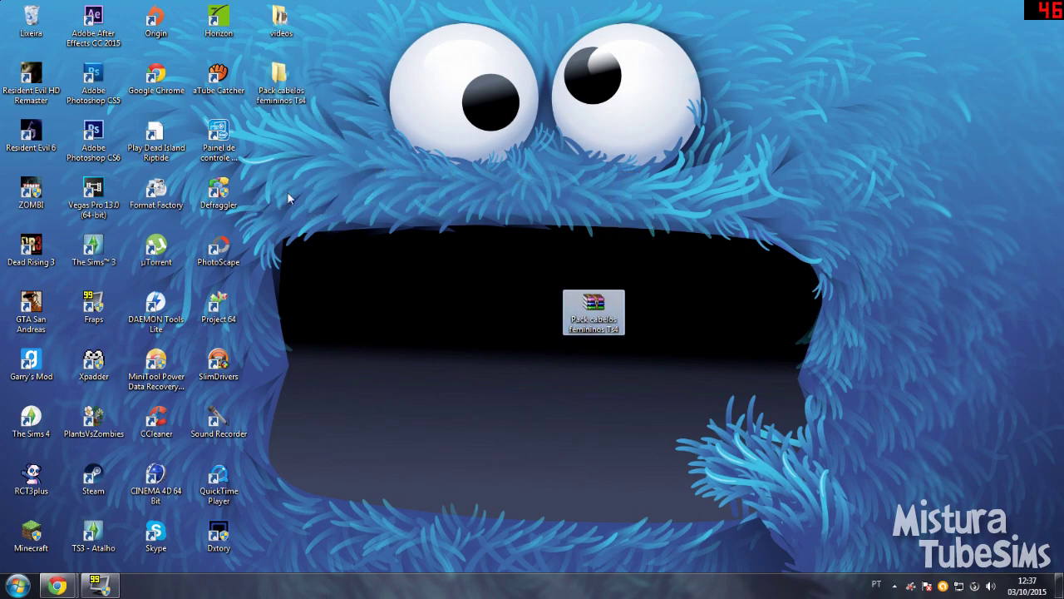
Delete the extracted "Pack cabelos femininos Ts4" folder from the desktop, keeping the archive
{"action": "right_click", "coordinate": [252, 63]}
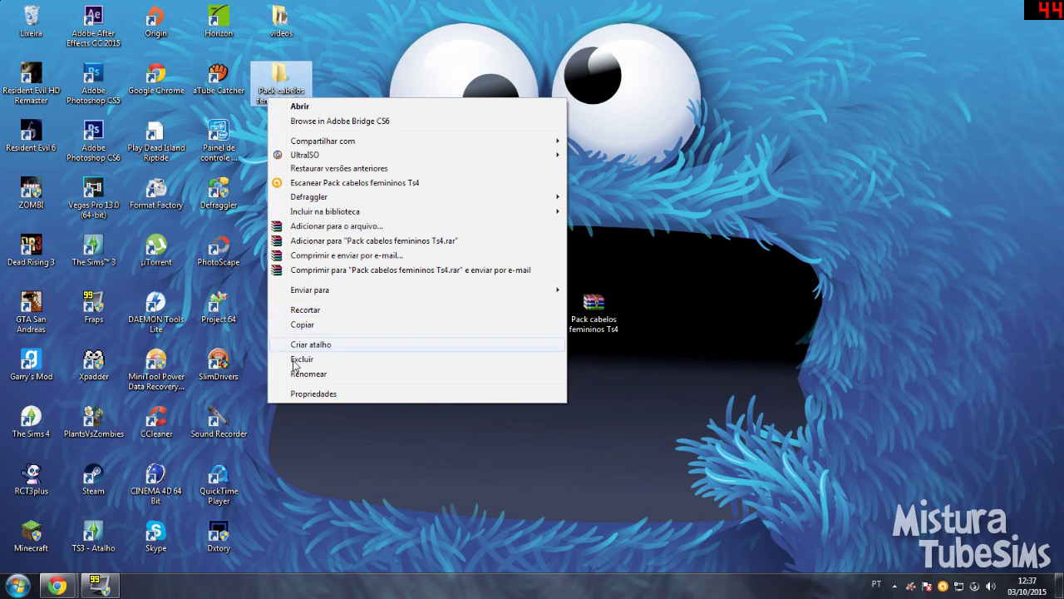
{"action": "left_click", "coordinate": [295, 361]}
{"action": "left_click", "coordinate": [579, 346]}
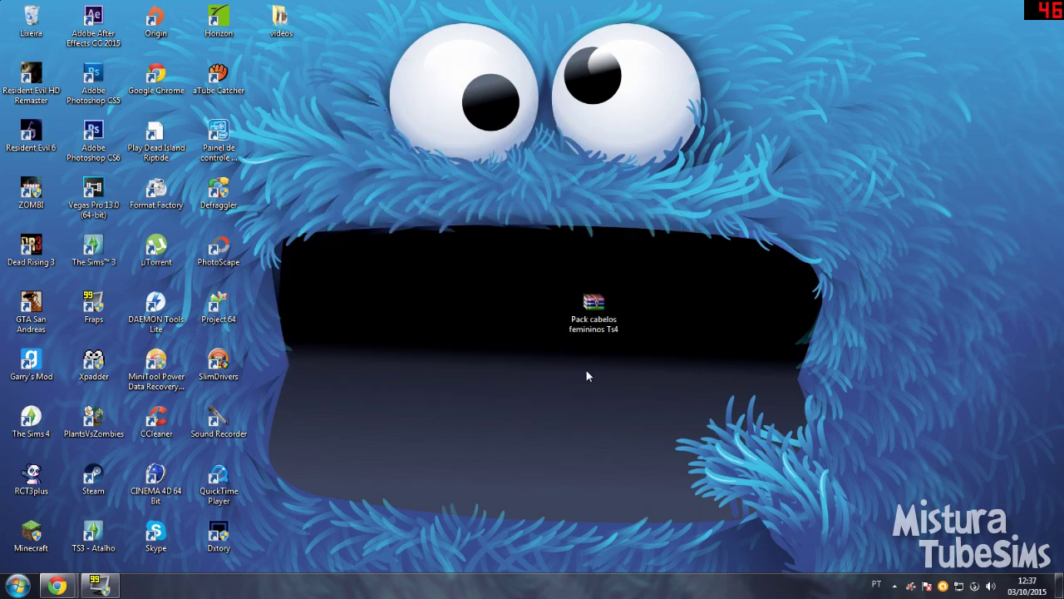
Extract the "Pack cabelos femininos Ts4" archive again onto the desktop and place the extracted folder beside it
{"action": "right_click", "coordinate": [587, 311]}
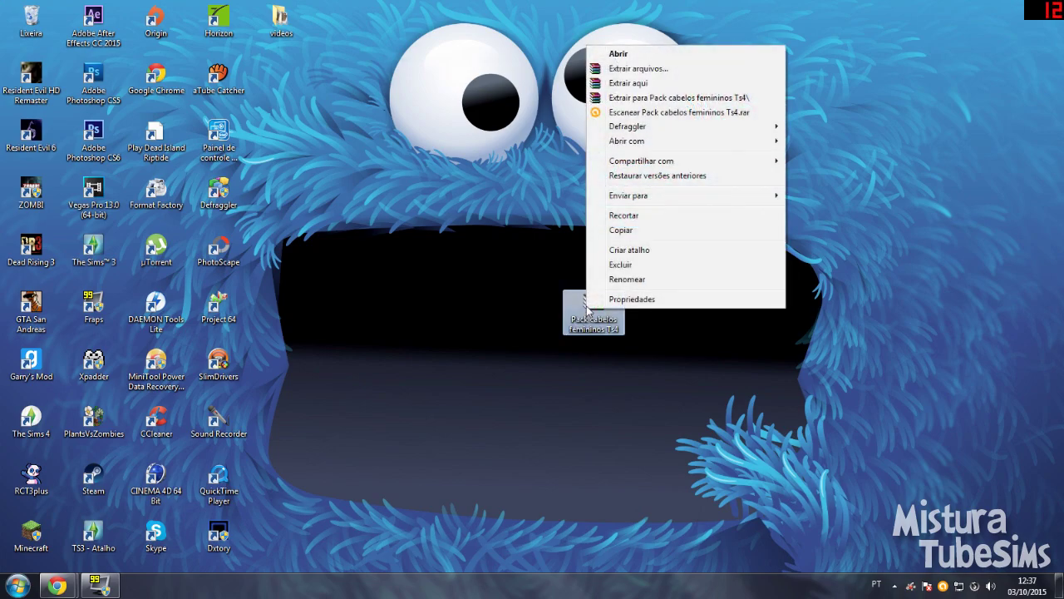
{"action": "left_click", "coordinate": [642, 86]}
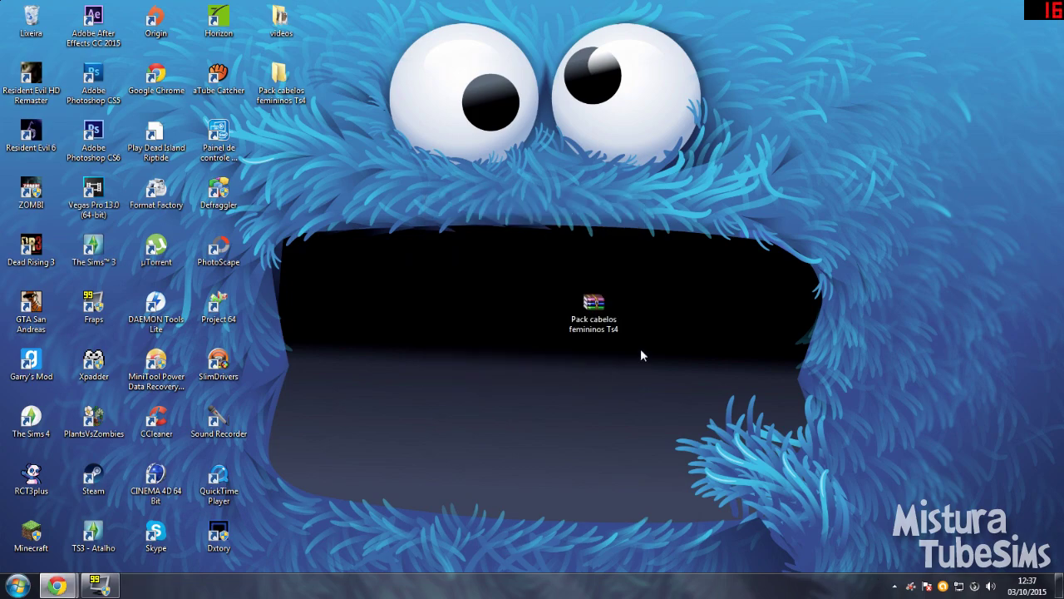
{"action": "left_click_drag", "start_coordinate": [276, 78], "coordinate": [712, 324]}
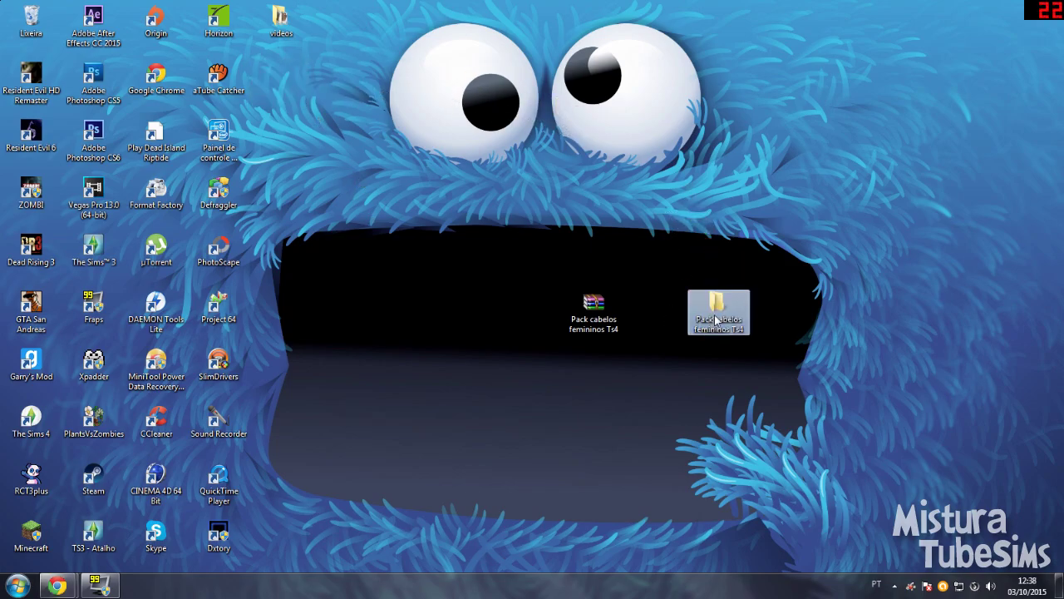
Open the newly extracted pack folder, move its window clear of the desktop icons and look through its files
{"action": "double_click", "coordinate": [715, 320]}
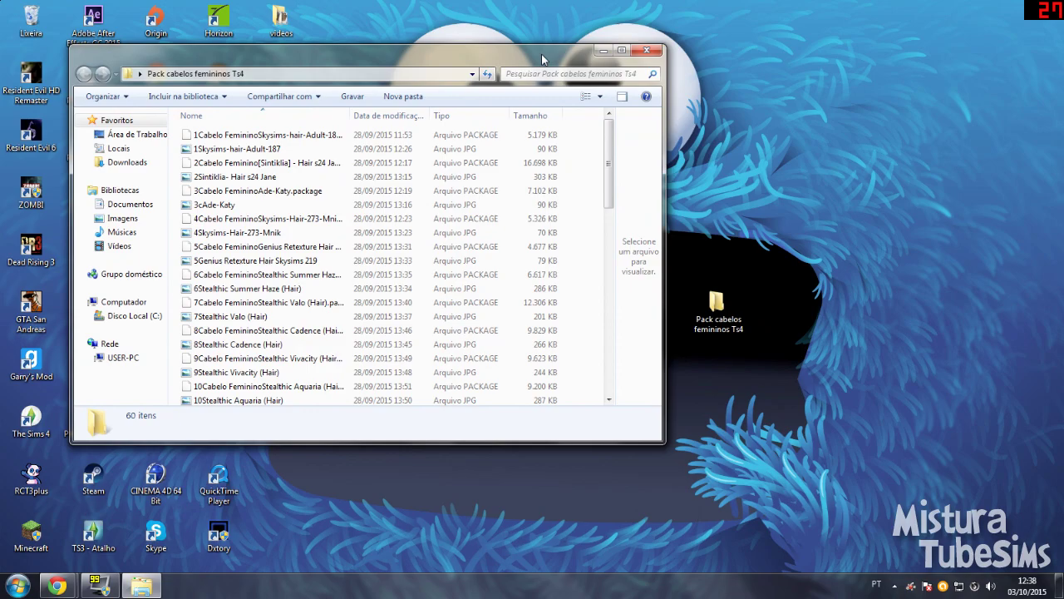
{"action": "left_click_drag", "start_coordinate": [541, 54], "coordinate": [762, 49]}
{"action": "scroll", "coordinate": [515, 286], "scroll_direction": "down", "scroll_amount": 13}
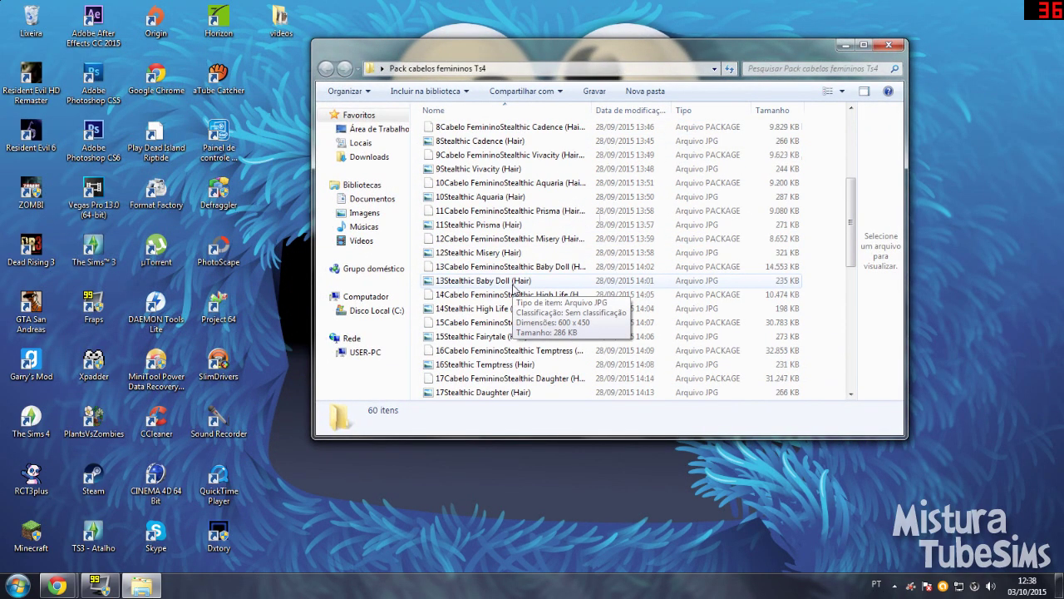
{"action": "scroll", "coordinate": [515, 287], "scroll_direction": "up", "scroll_amount": 10}
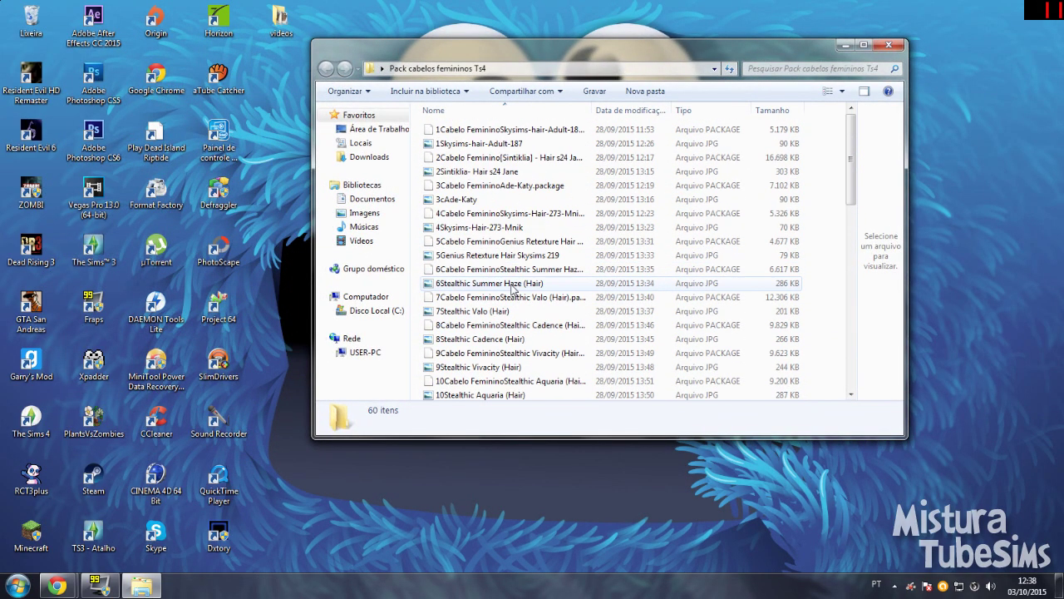
Select hair PACKAGE files 1 to 6 in the newly extracted pack folder, skipping the JPG previews
{"action": "left_click", "coordinate": [458, 129], "text": "ctrl"}
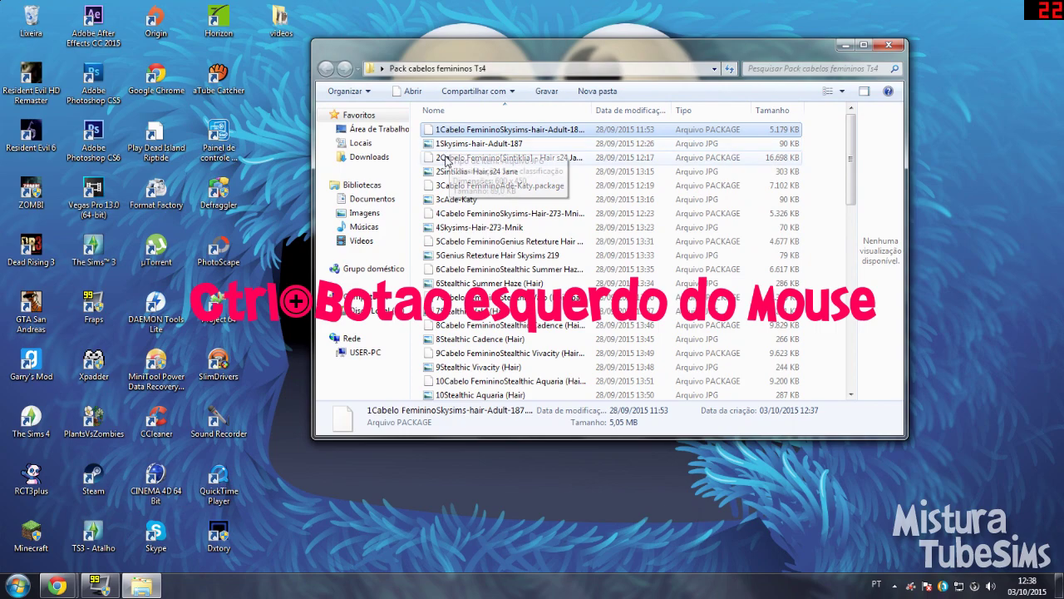
{"action": "left_click", "coordinate": [446, 158], "text": "ctrl"}
{"action": "left_click", "coordinate": [449, 186], "text": "ctrl"}
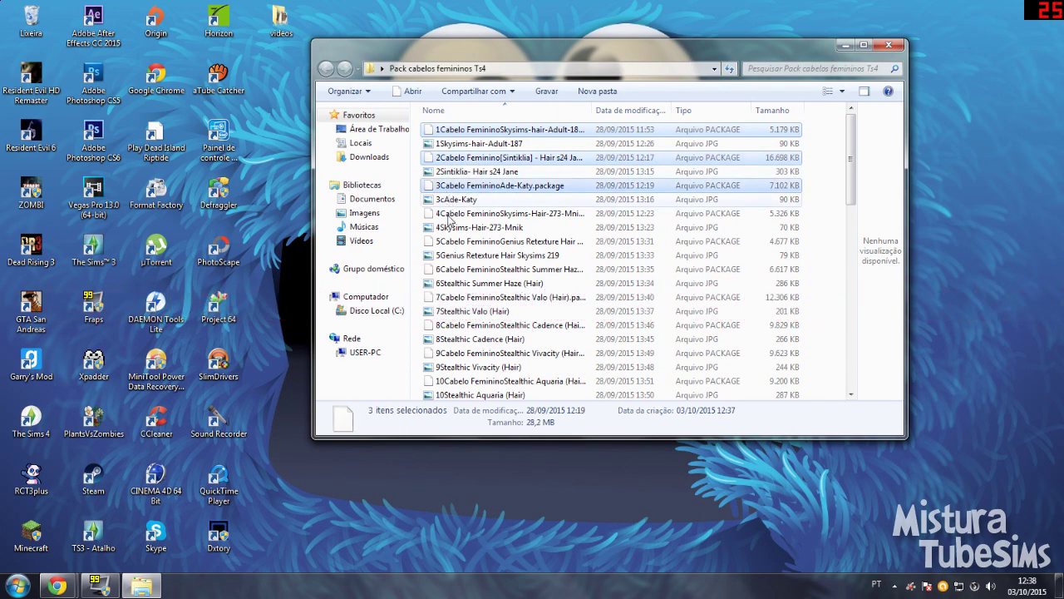
{"action": "left_click", "coordinate": [449, 213], "text": "ctrl"}
{"action": "left_click", "coordinate": [451, 241], "text": "ctrl"}
{"action": "left_click", "coordinate": [453, 268], "text": "ctrl"}
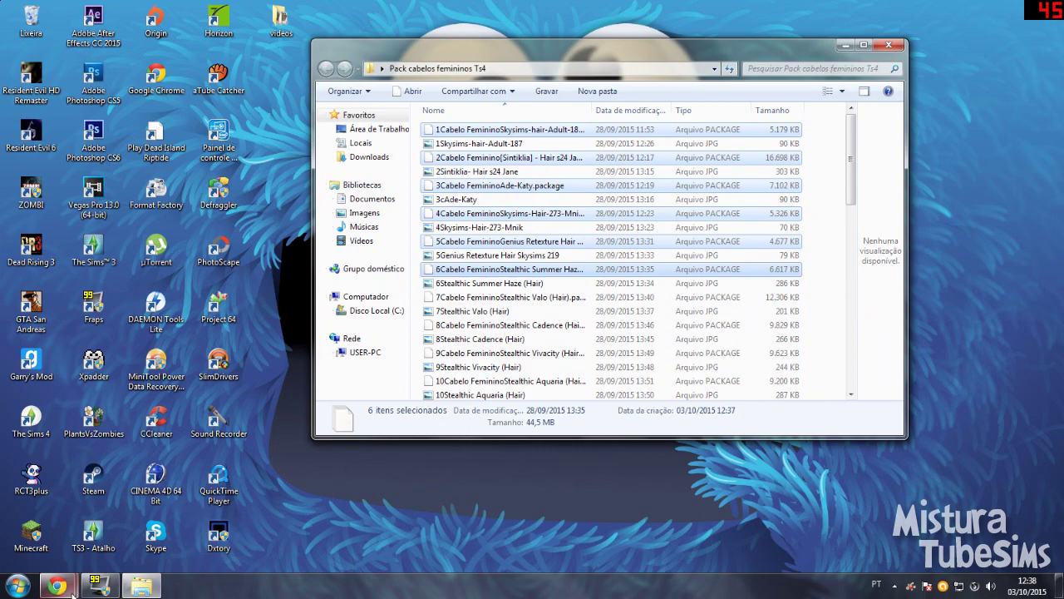
Open the Mods folder under Documents > Electronic Arts > The Sims 4, check the installed hair PACKAGE files and close its window
{"action": "left_click", "coordinate": [18, 587]}
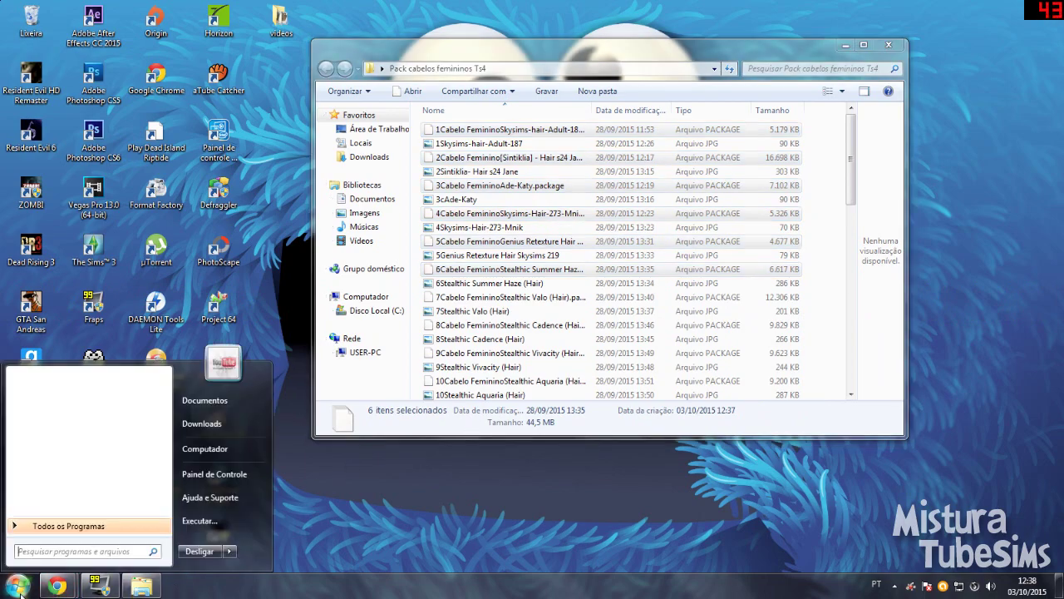
{"action": "left_click", "coordinate": [201, 402]}
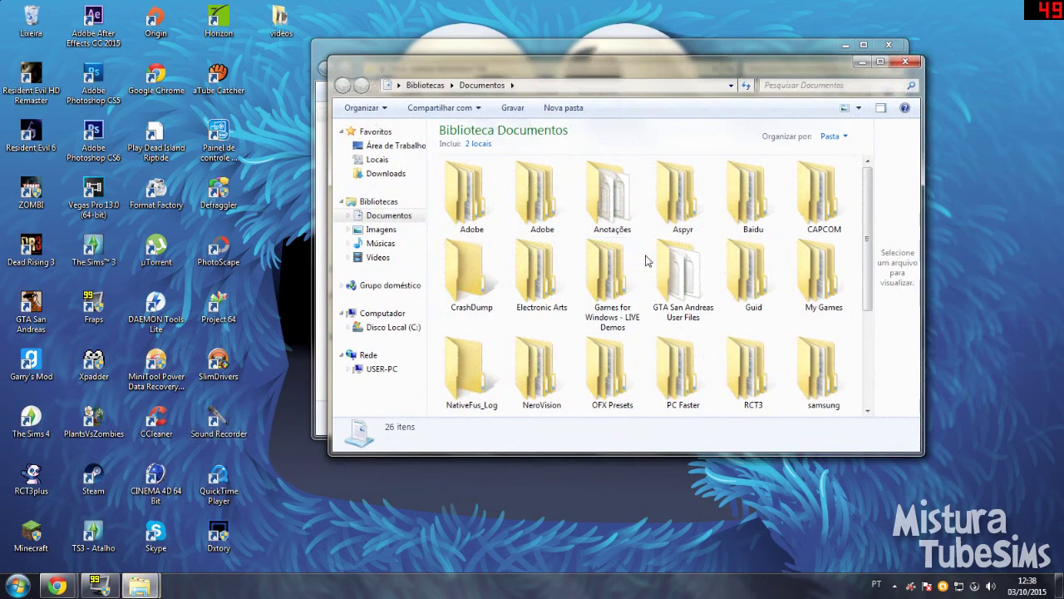
{"action": "double_click", "coordinate": [548, 271]}
{"action": "double_click", "coordinate": [533, 228]}
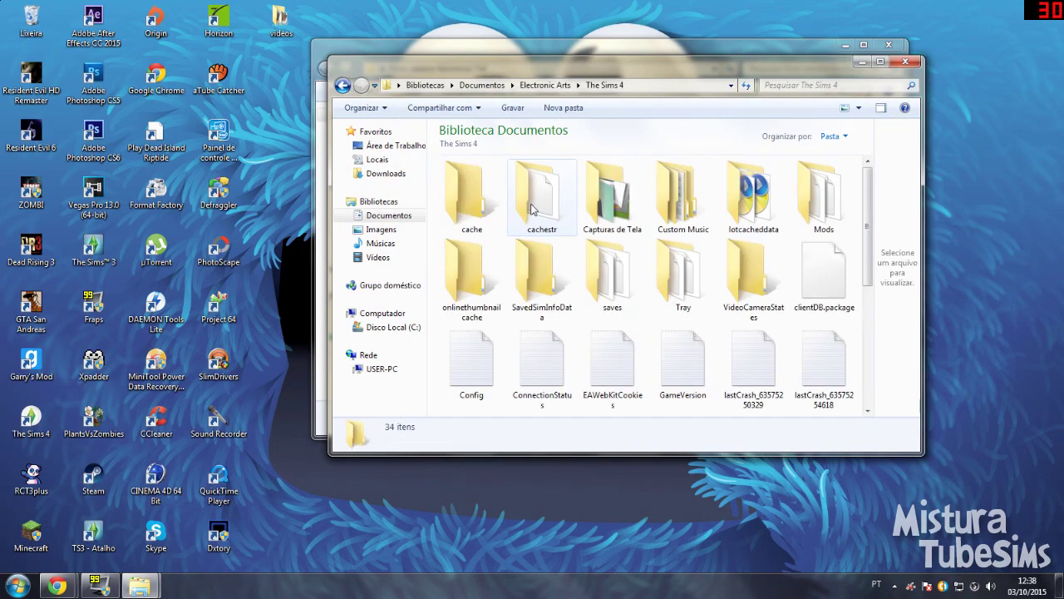
{"action": "double_click", "coordinate": [808, 195]}
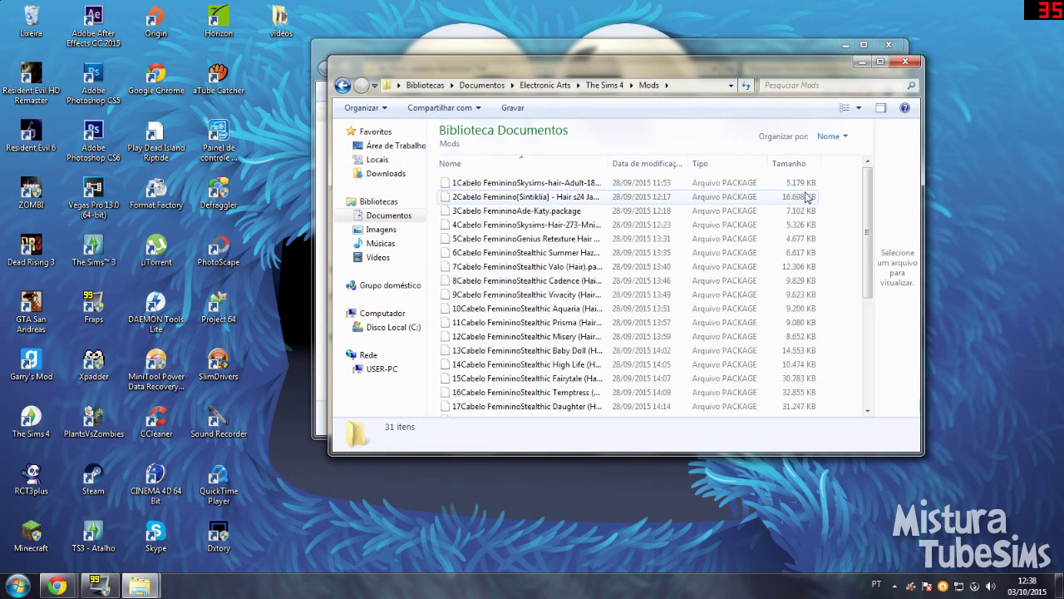
{"action": "left_click_drag", "start_coordinate": [872, 297], "coordinate": [873, 238]}
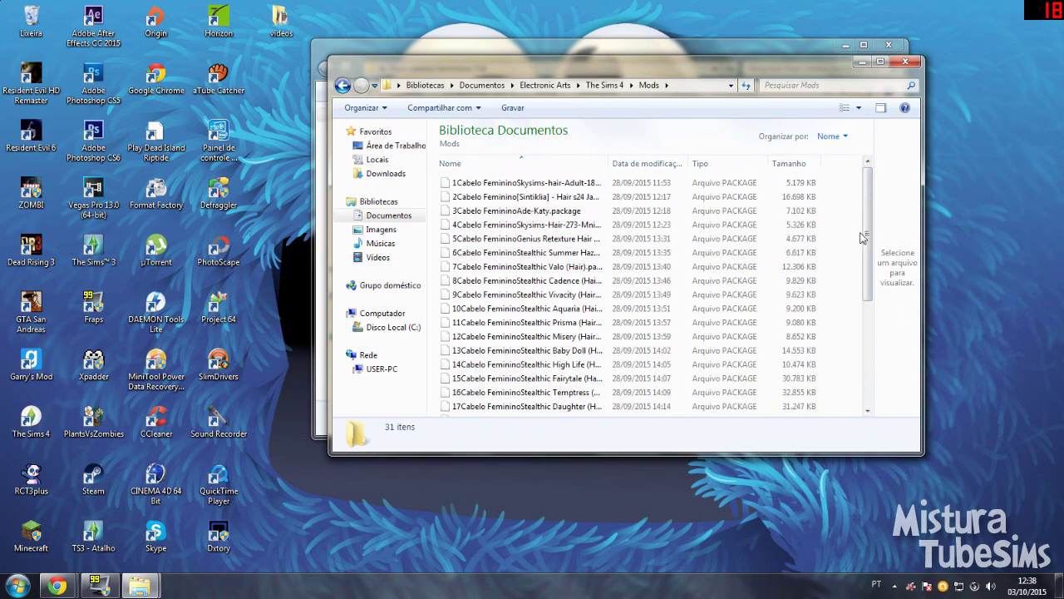
{"action": "left_click", "coordinate": [905, 62]}
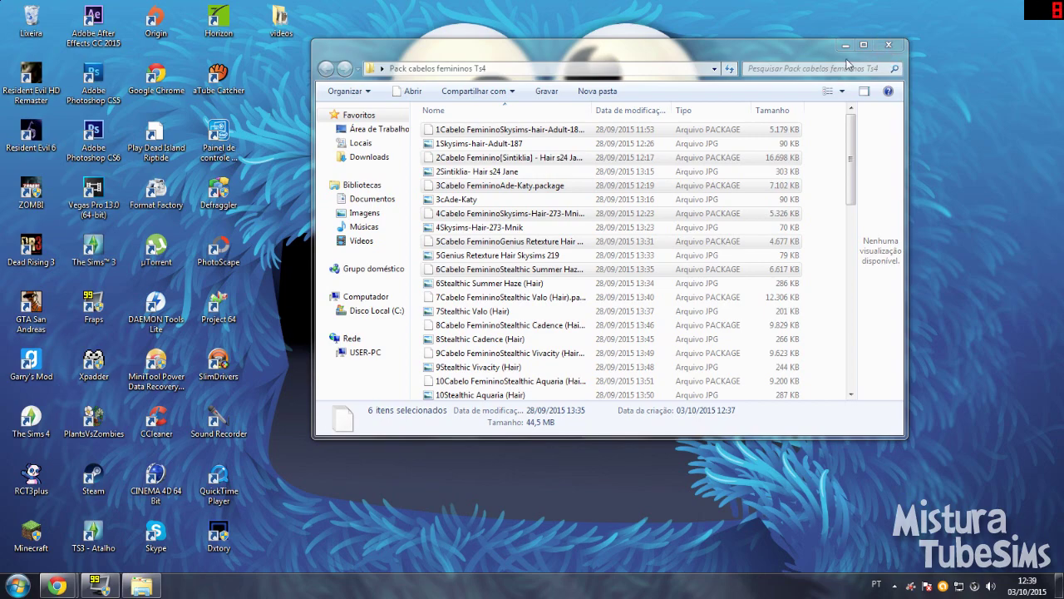
Preview the hair JPG images numbered 1 to 8 one by one in the extracted pack folder
{"action": "left_click", "coordinate": [479, 143]}
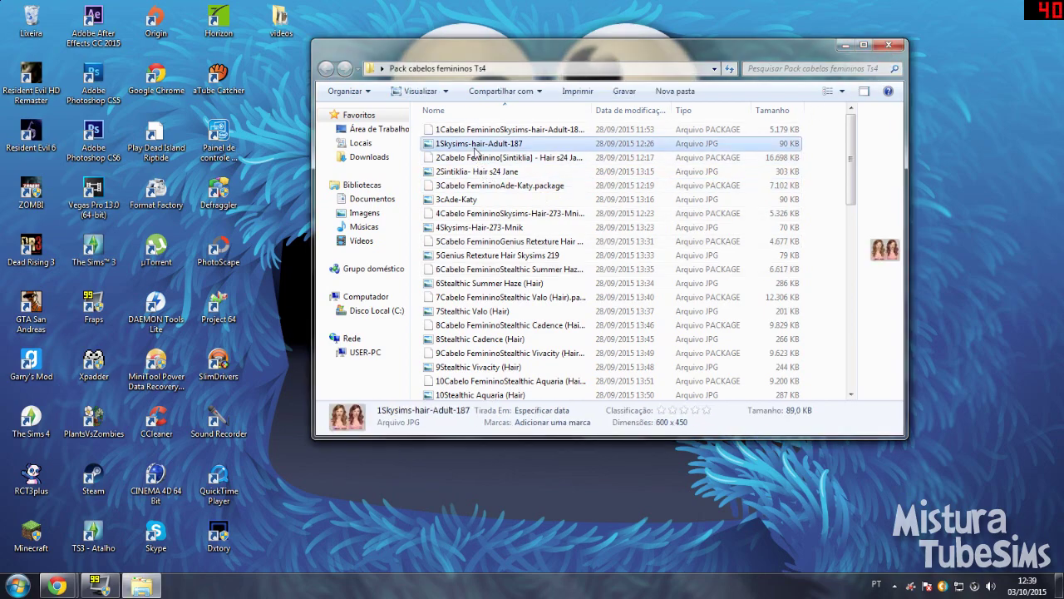
{"action": "left_click", "coordinate": [472, 172]}
{"action": "left_click", "coordinate": [460, 201]}
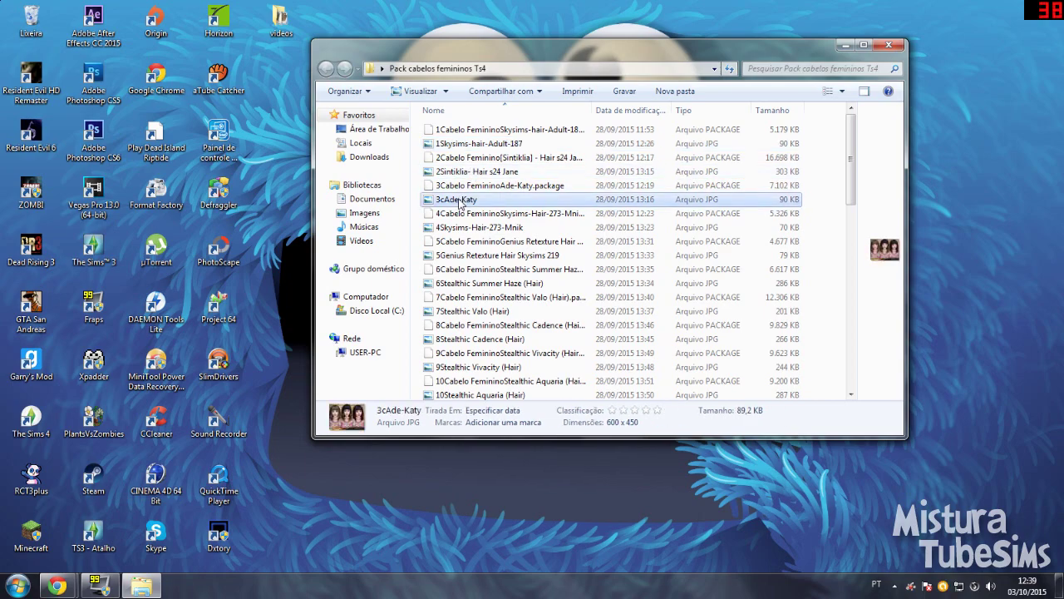
{"action": "left_click", "coordinate": [455, 229]}
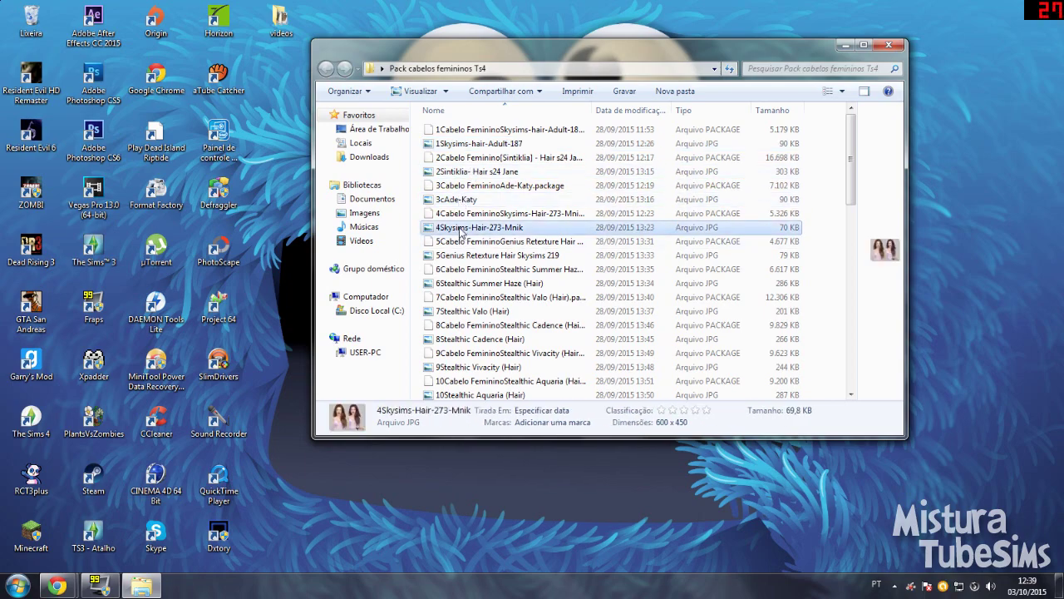
{"action": "left_click", "coordinate": [471, 256]}
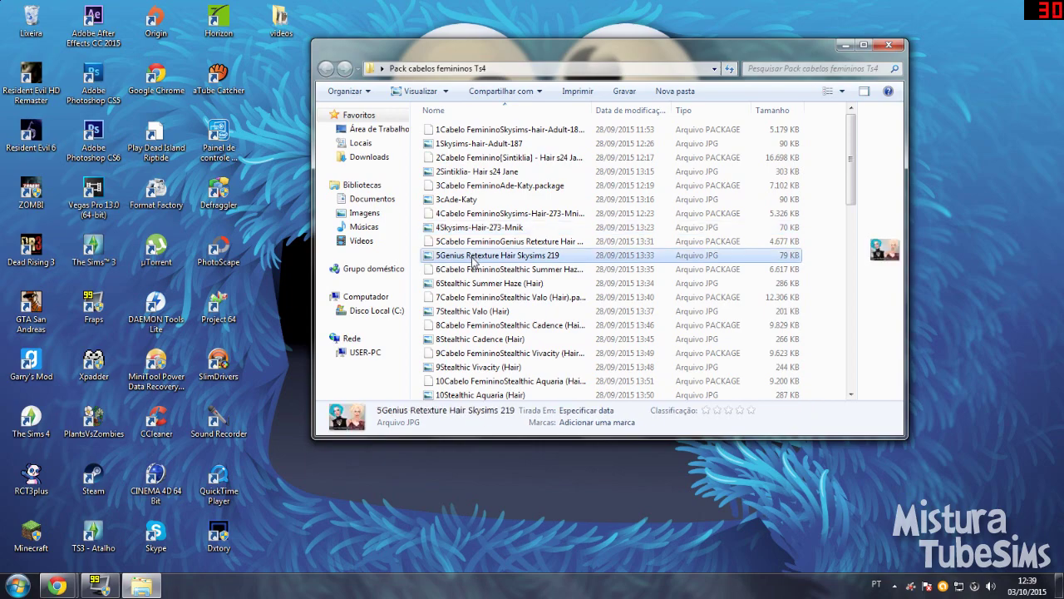
{"action": "left_click", "coordinate": [449, 287]}
{"action": "left_click", "coordinate": [455, 311]}
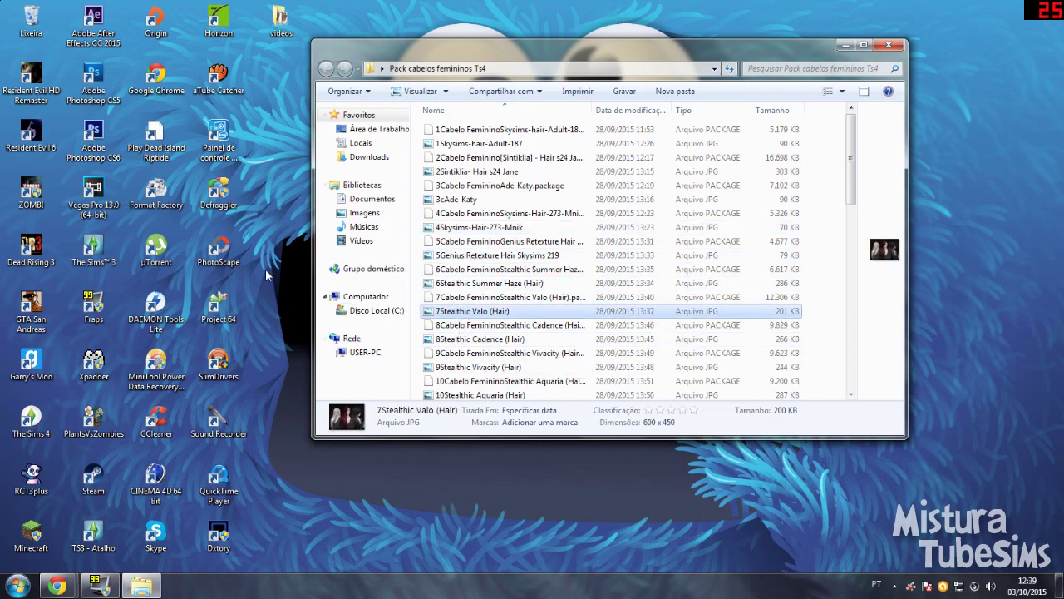
{"action": "left_click", "coordinate": [477, 340]}
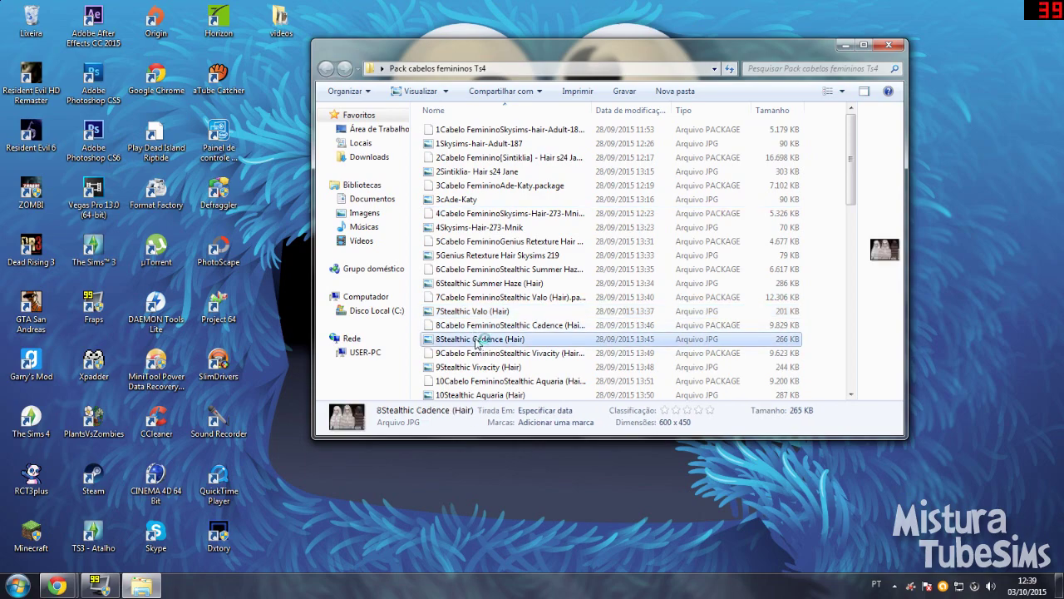